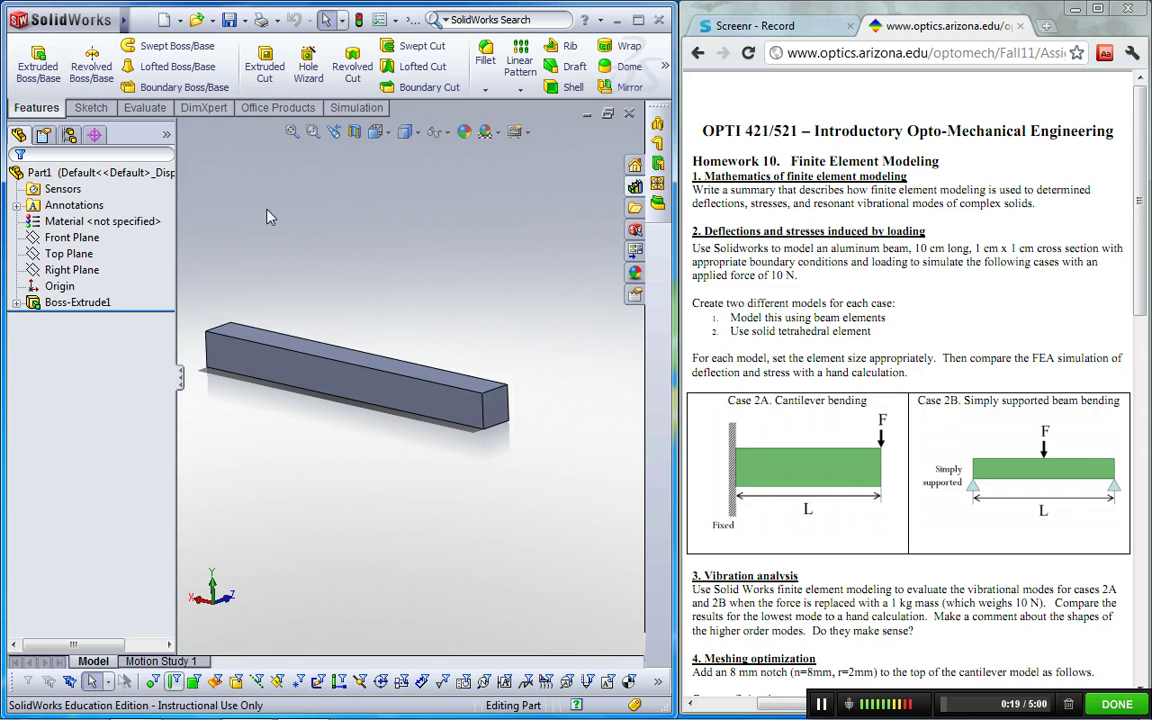
- Confirm the SolidWorks Simulation add-in is checked in the Add-Ins manager
mouse_move(86, 24)
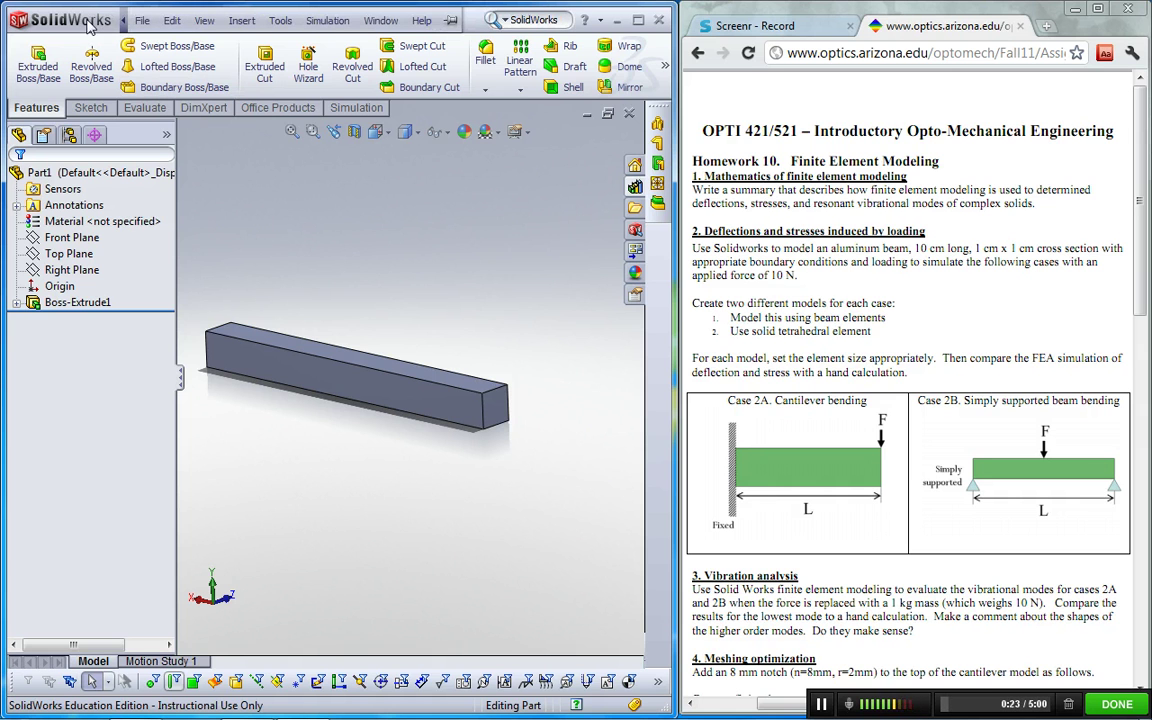
left_click(241, 20)
mouse_move(282, 24)
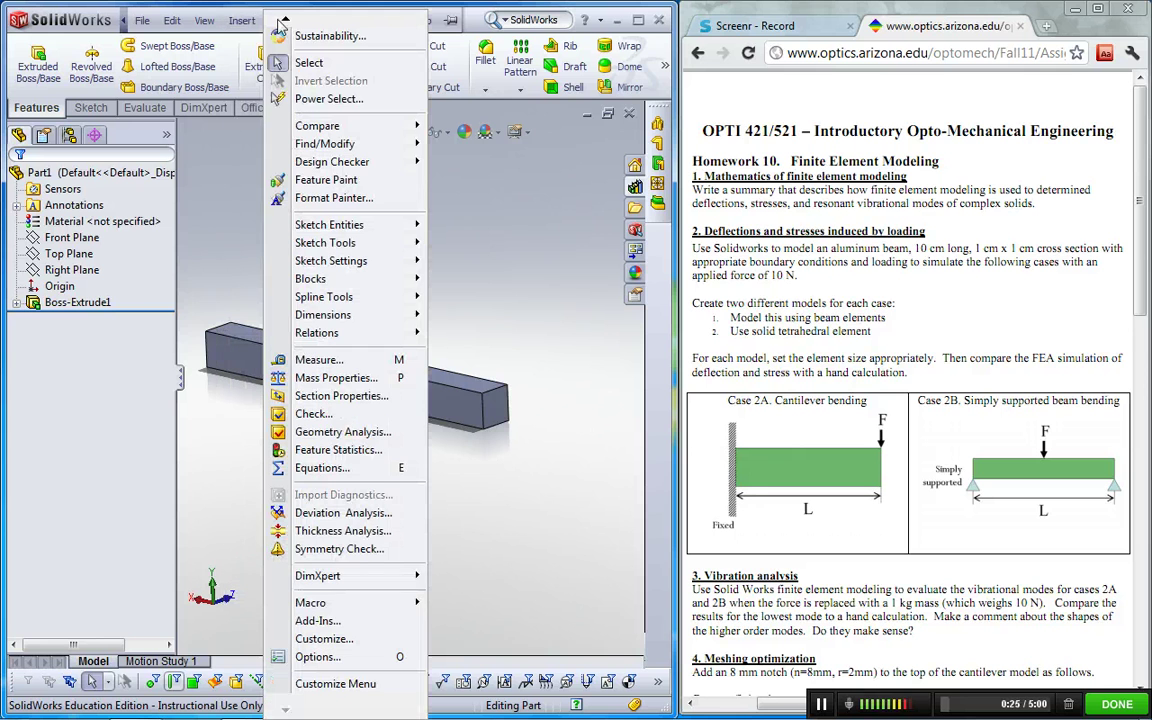
left_click(312, 620)
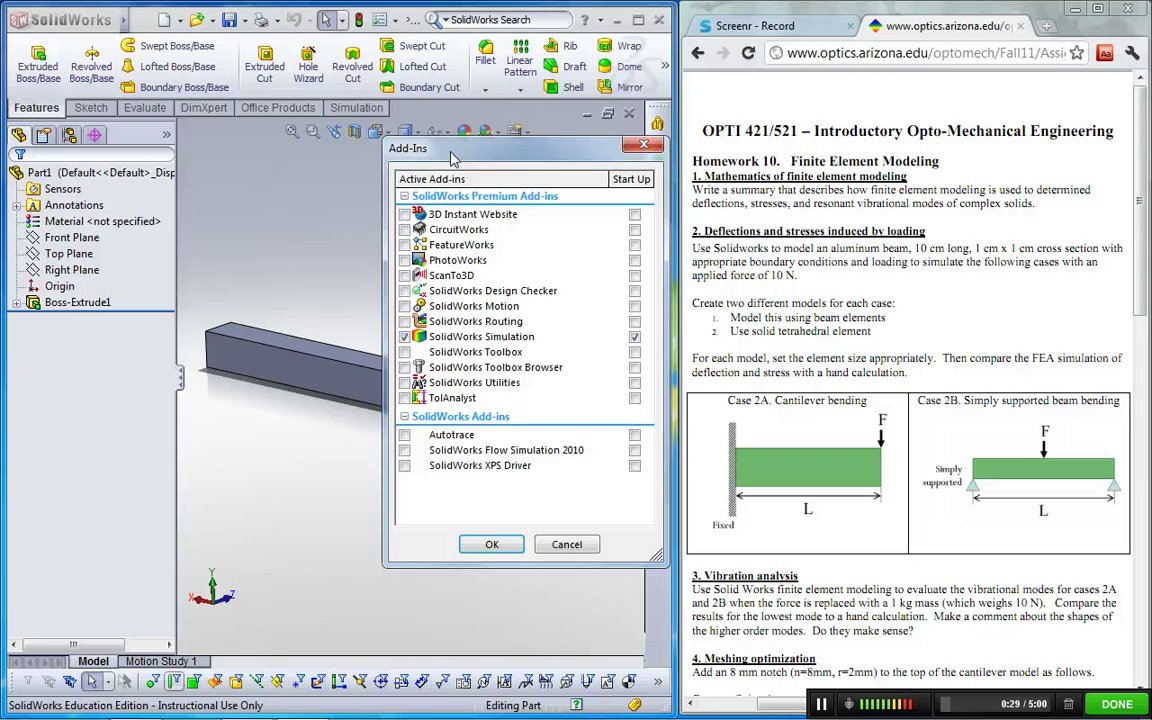
left_click_drag(450, 145, 448, 133)
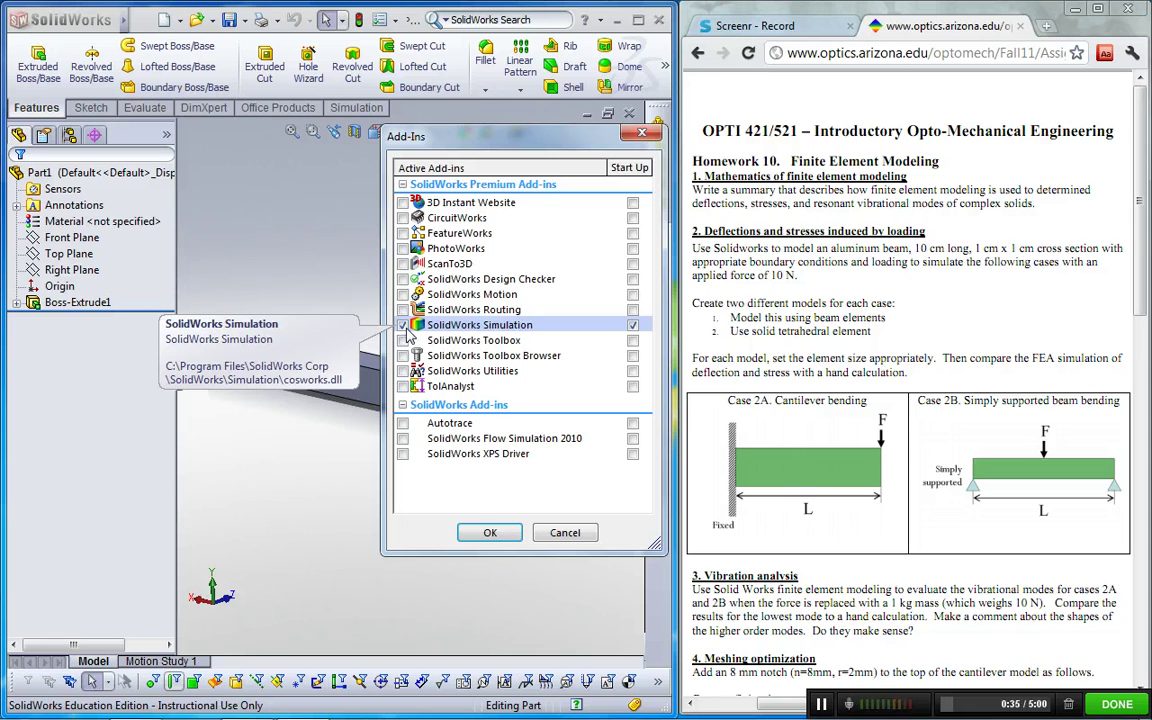
left_click(490, 532)
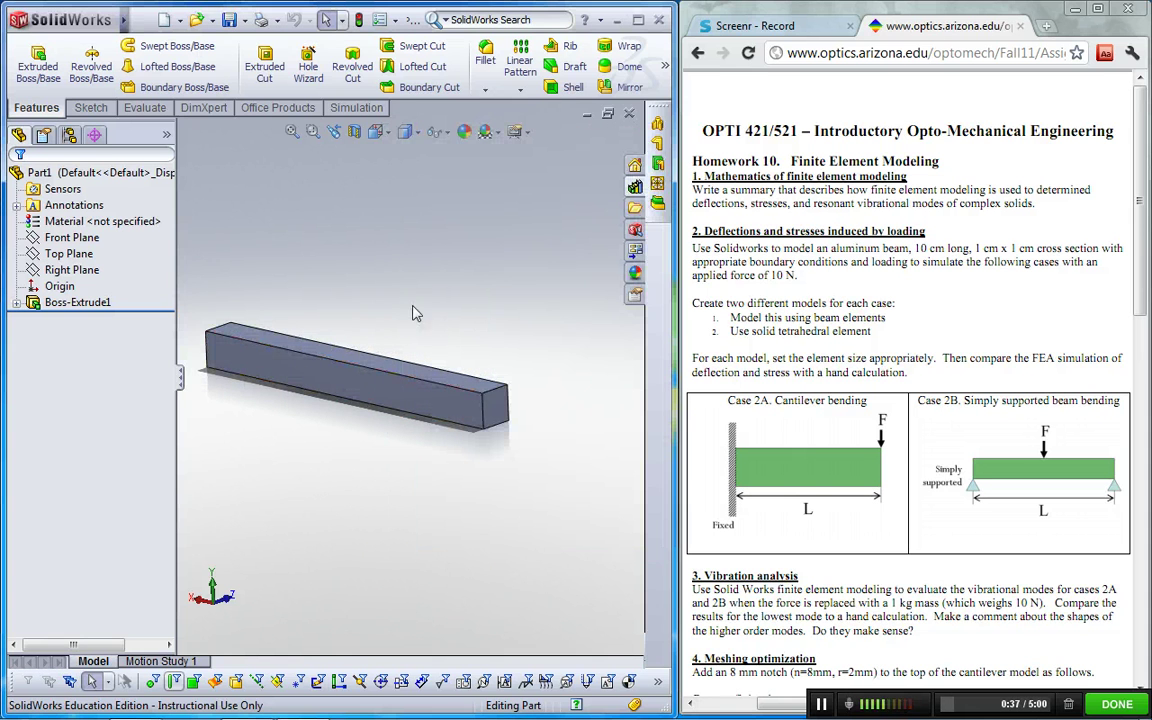
- Create a new Static study named Study 1 from the Study Advisor's New Study option
left_click(358, 108)
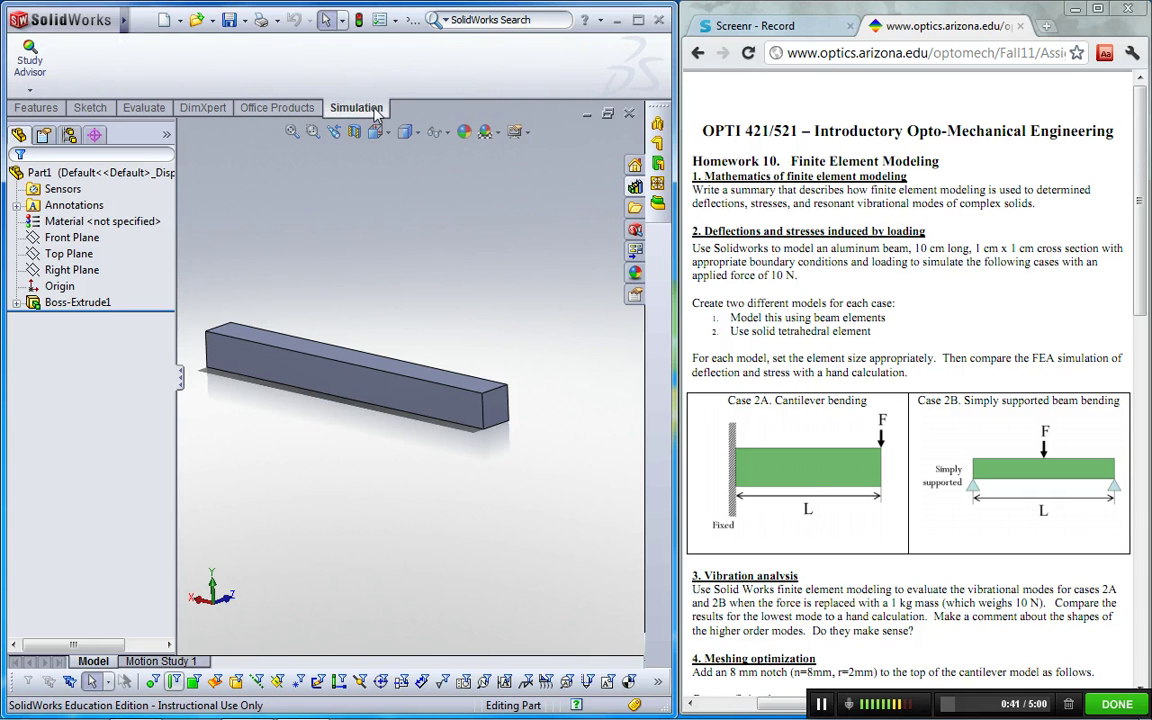
left_click(32, 91)
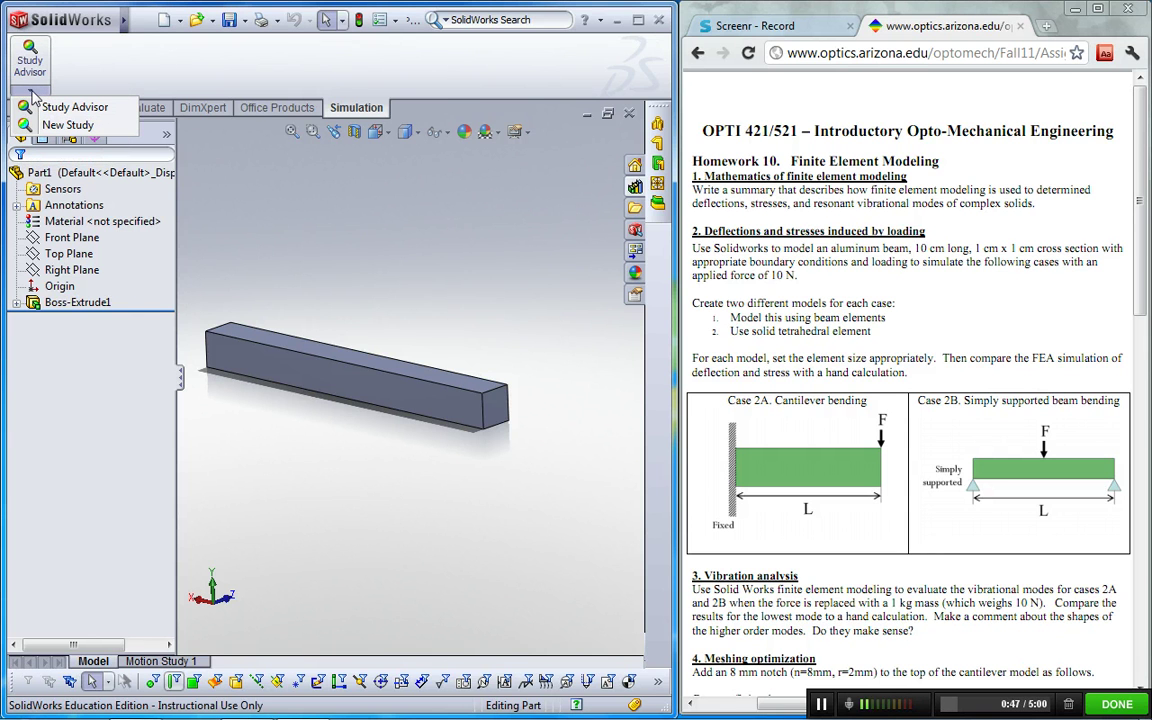
left_click(68, 124)
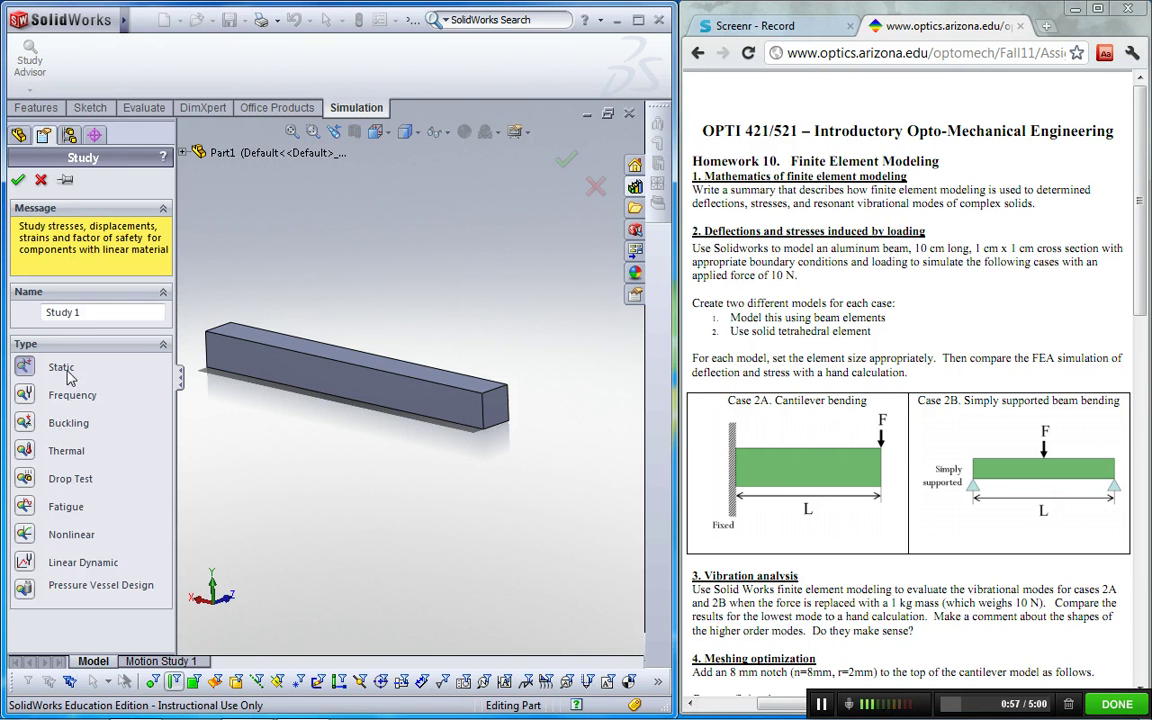
left_click(18, 179)
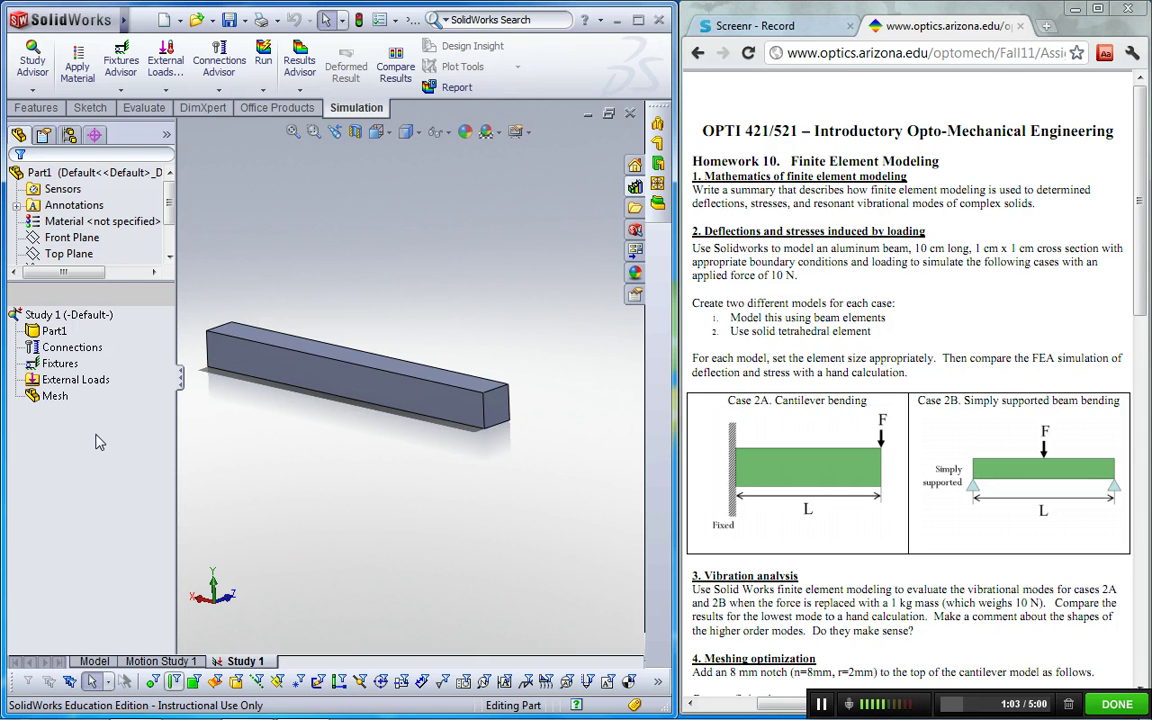
left_click(56, 332)
left_click(73, 347)
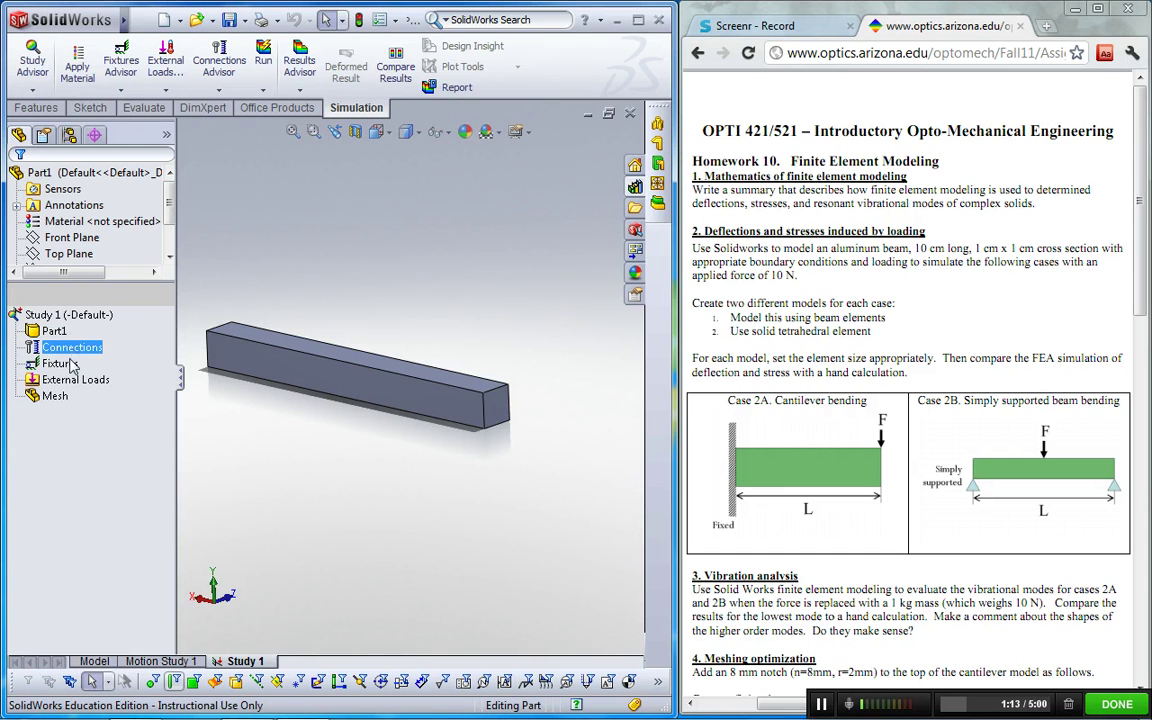
left_click(63, 366)
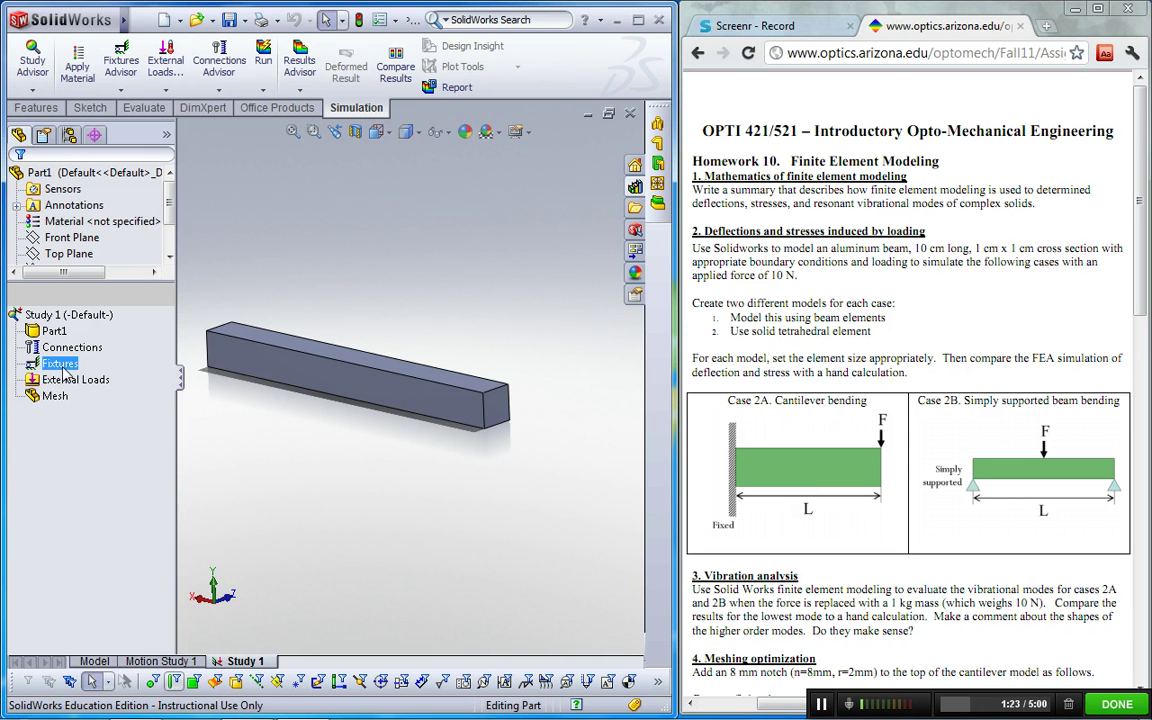
left_click(88, 381, "ctrl")
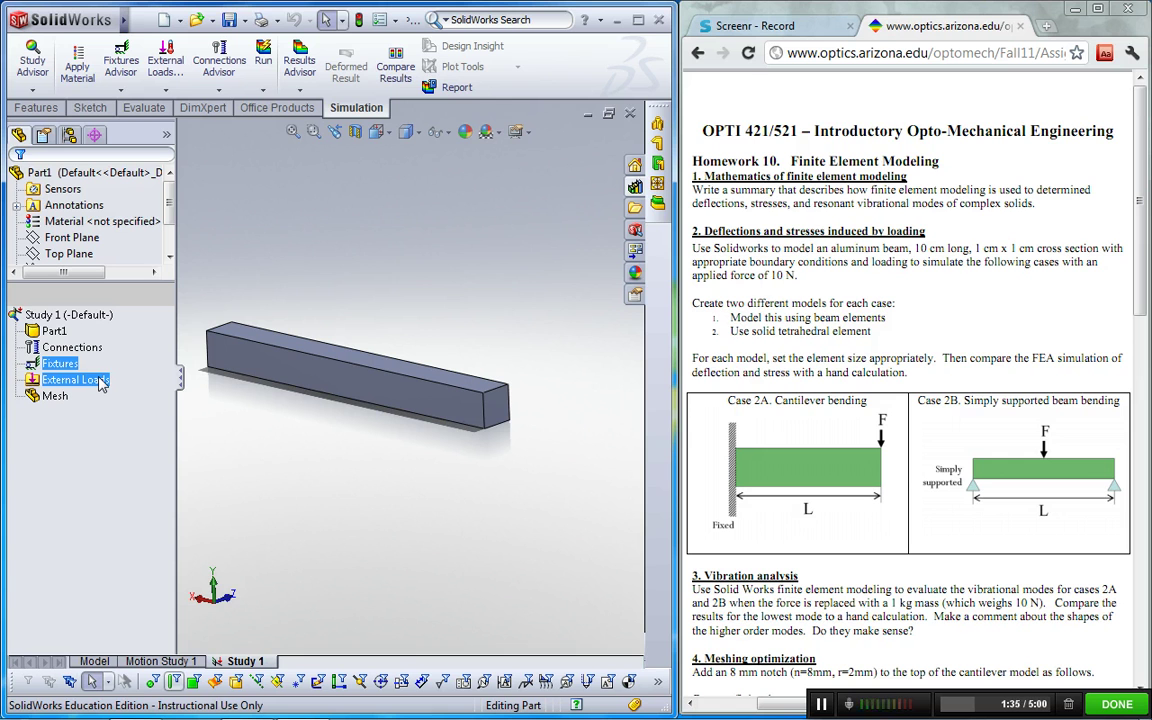
left_click(58, 398)
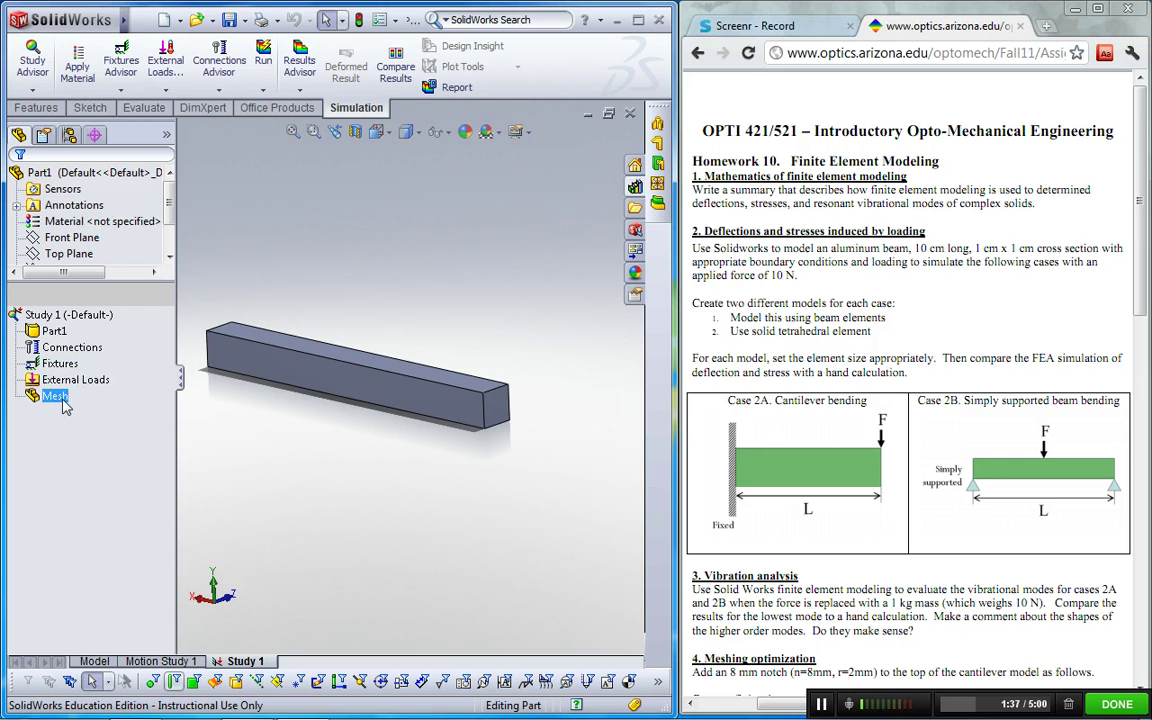
- Apply 6061 Alloy from the Aluminium Alloys library to Part1
right_click(55, 331)
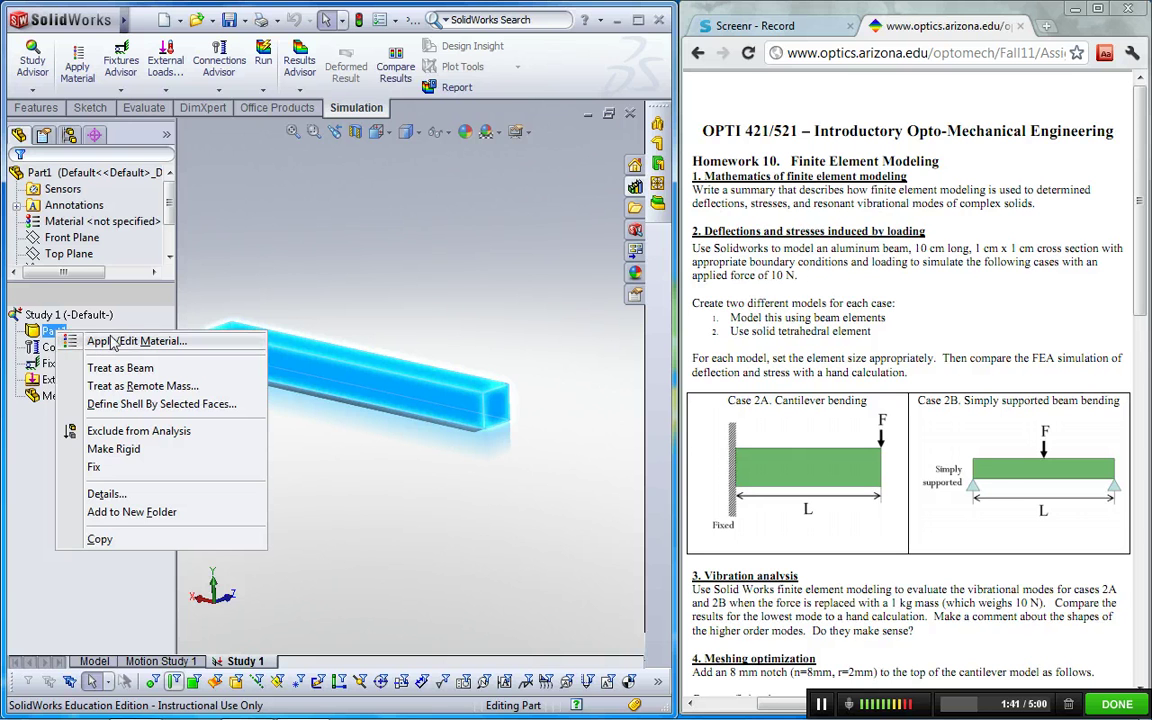
left_click(162, 341)
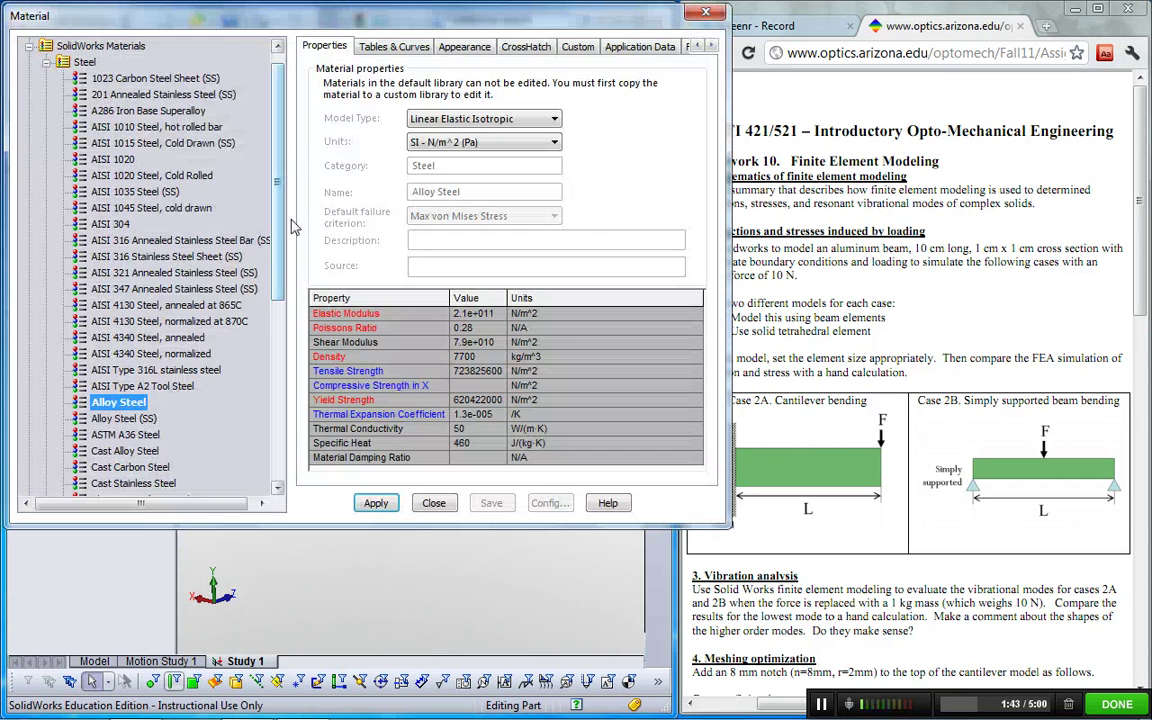
left_click(46, 62)
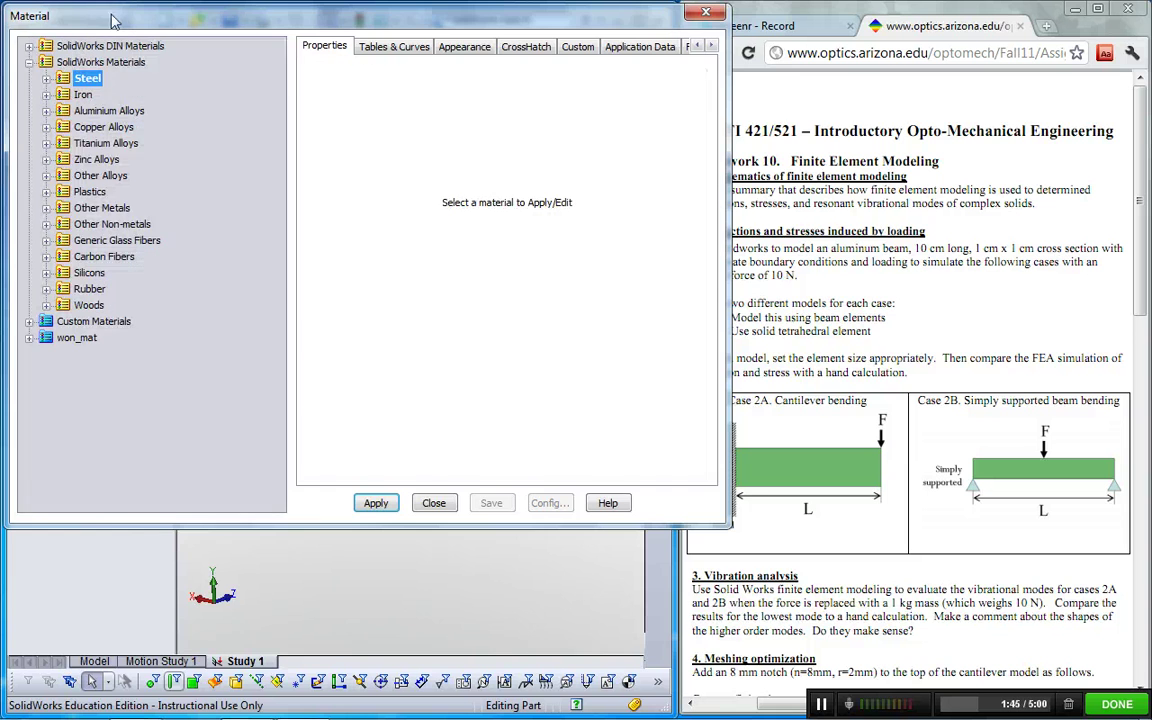
left_click_drag(113, 20, 272, 158)
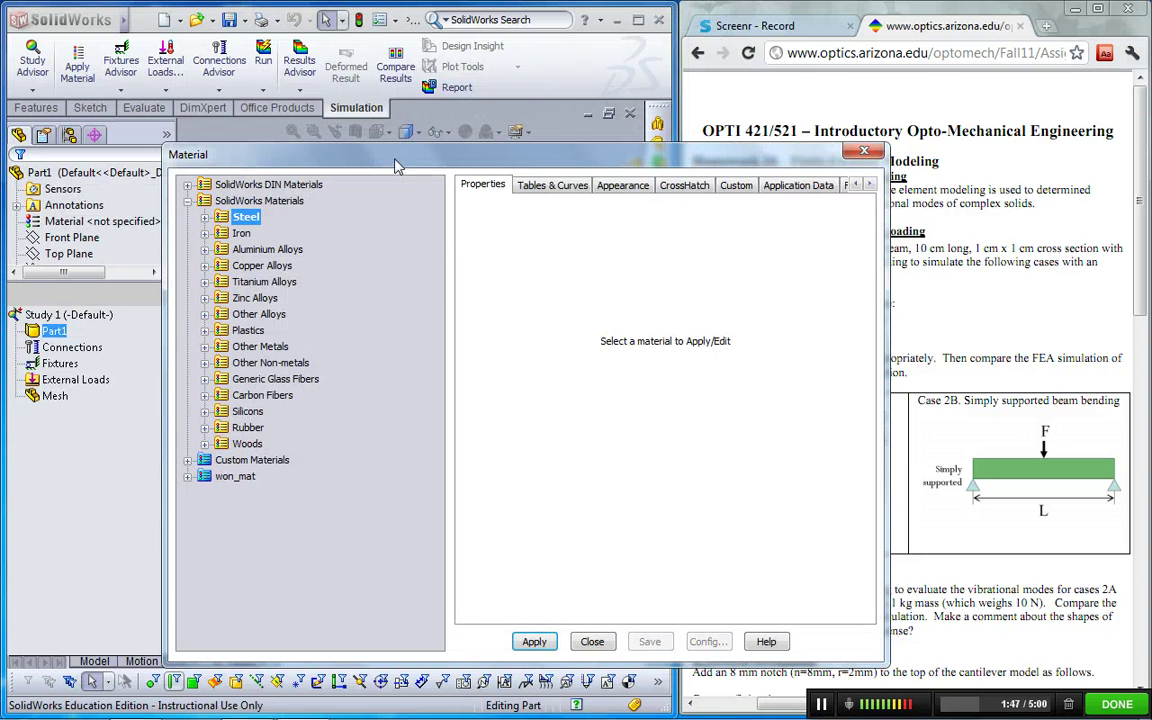
left_click_drag(396, 166, 399, 121)
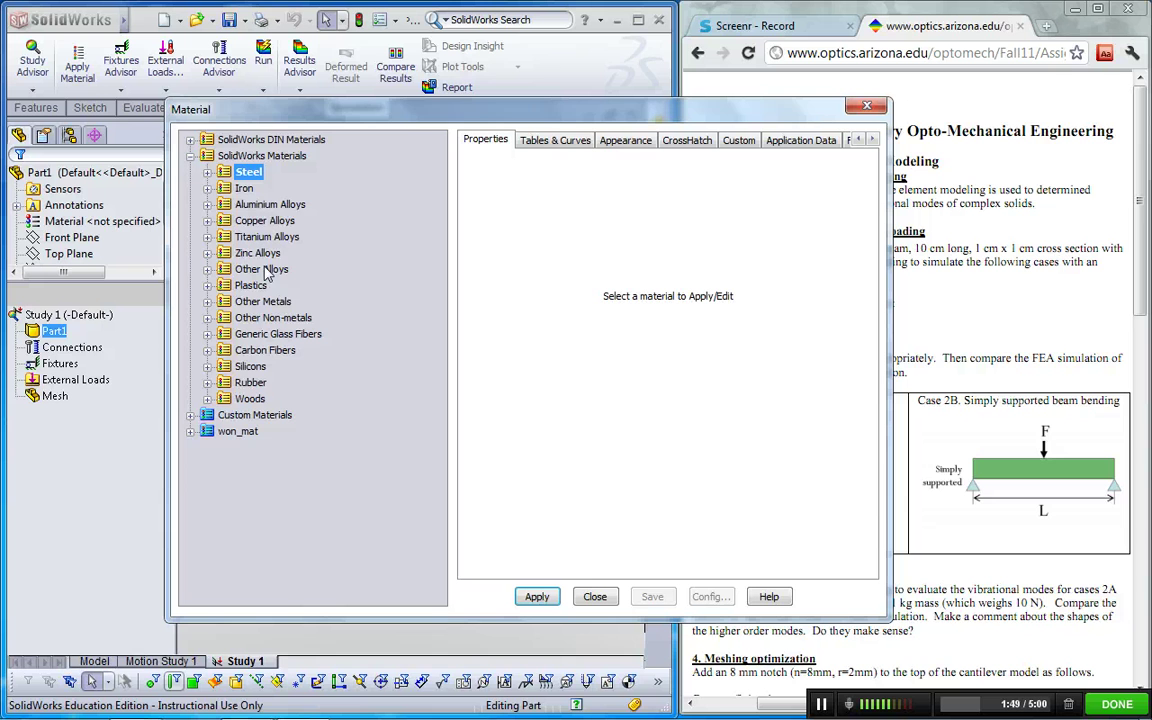
double_click(222, 204)
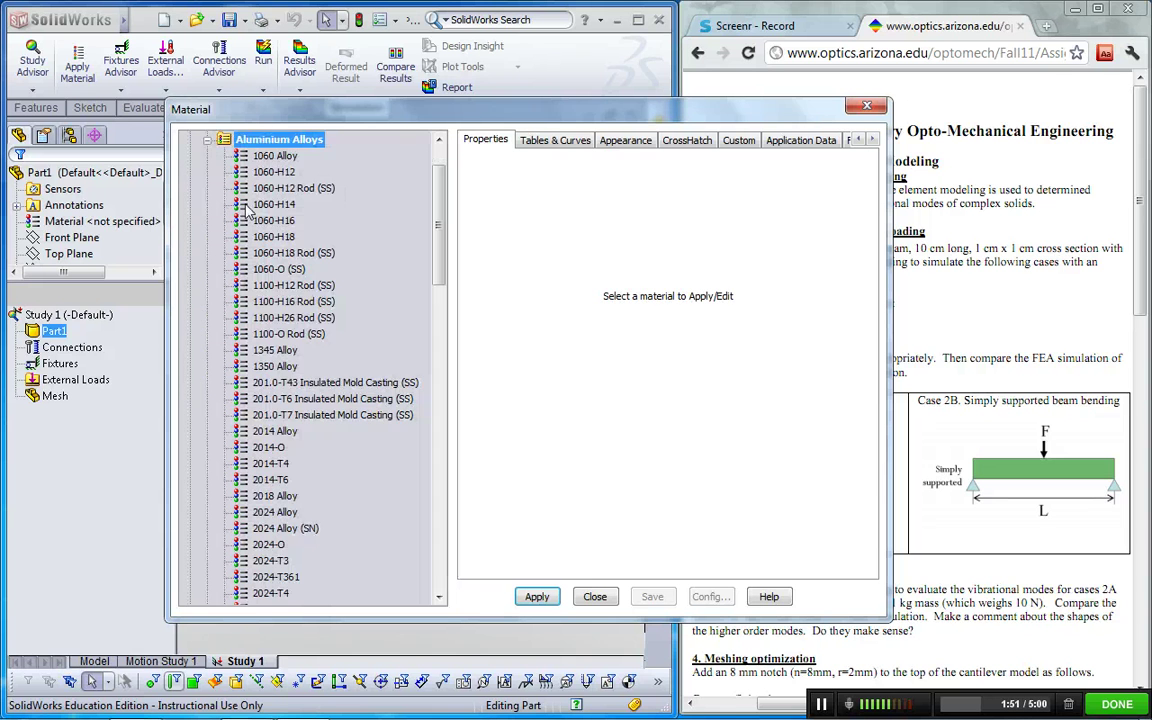
scroll(287, 368, "down", 16)
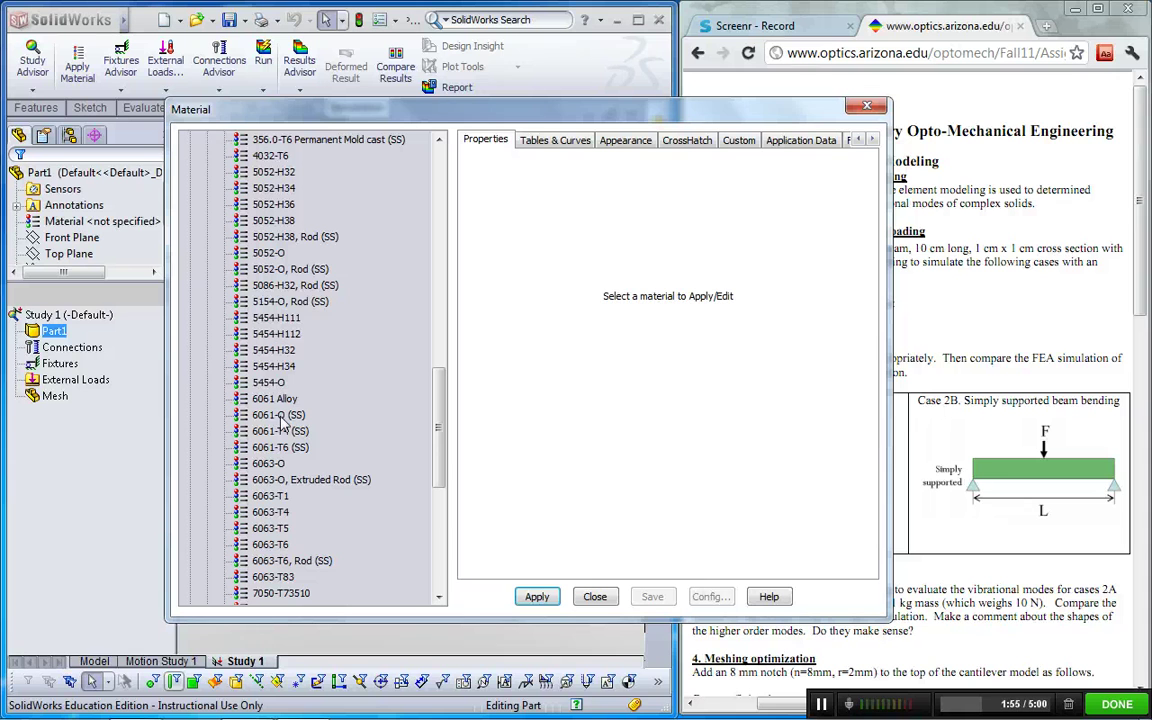
left_click(272, 398)
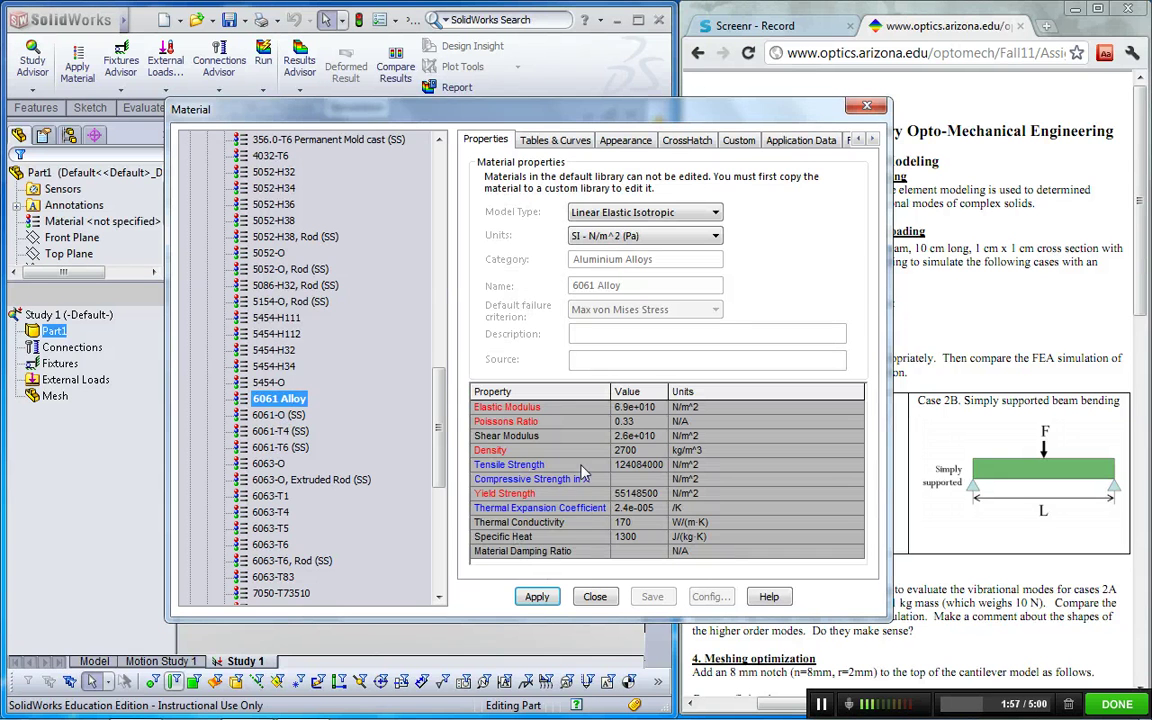
left_click(537, 597)
left_click(597, 597)
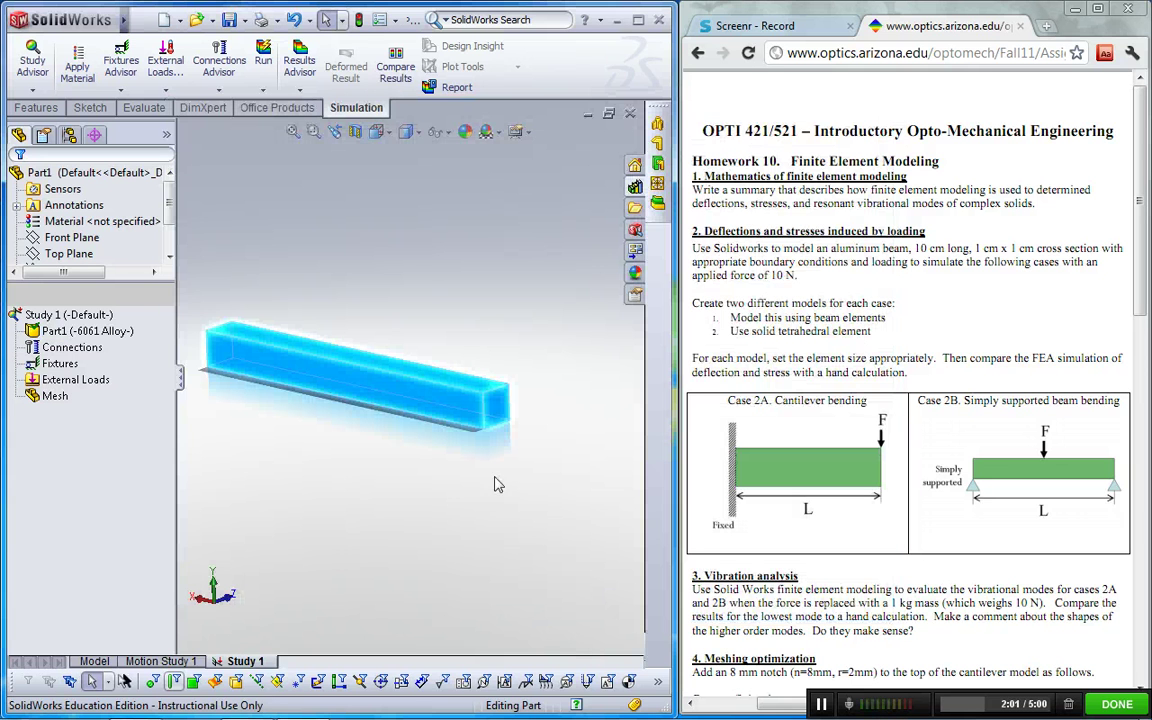
left_click(46, 333)
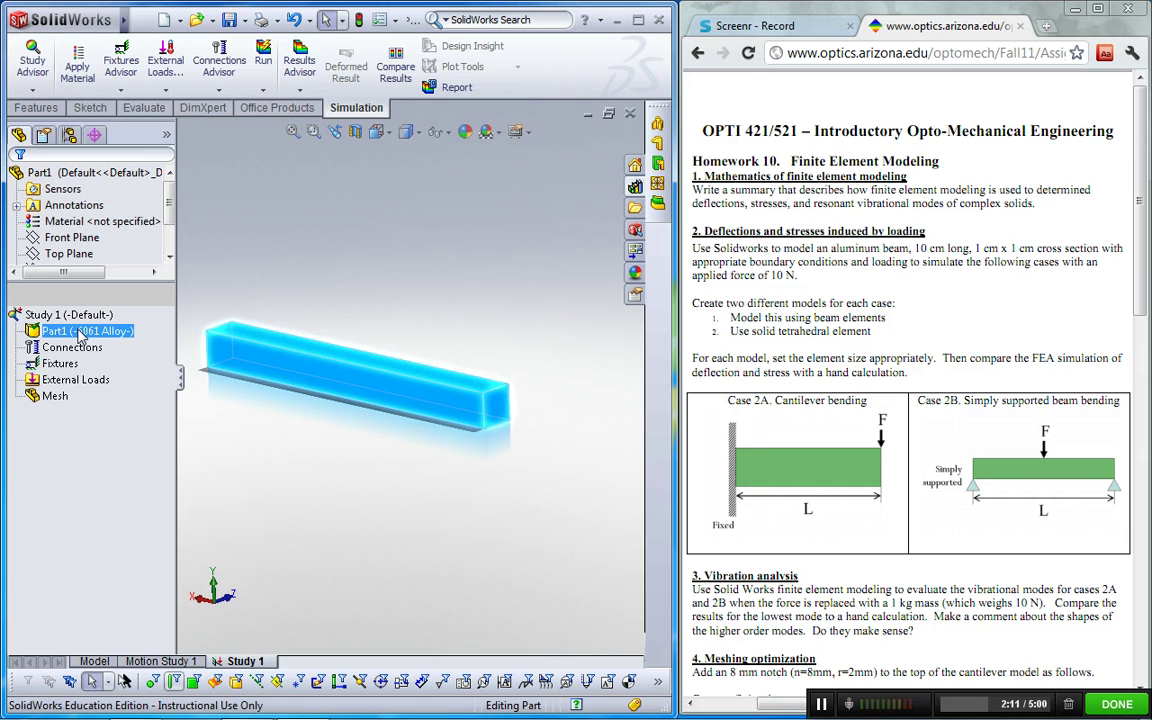
- Add a Fixed Geometry fixture, Fixed-1, on one end face of the beam
right_click(72, 365)
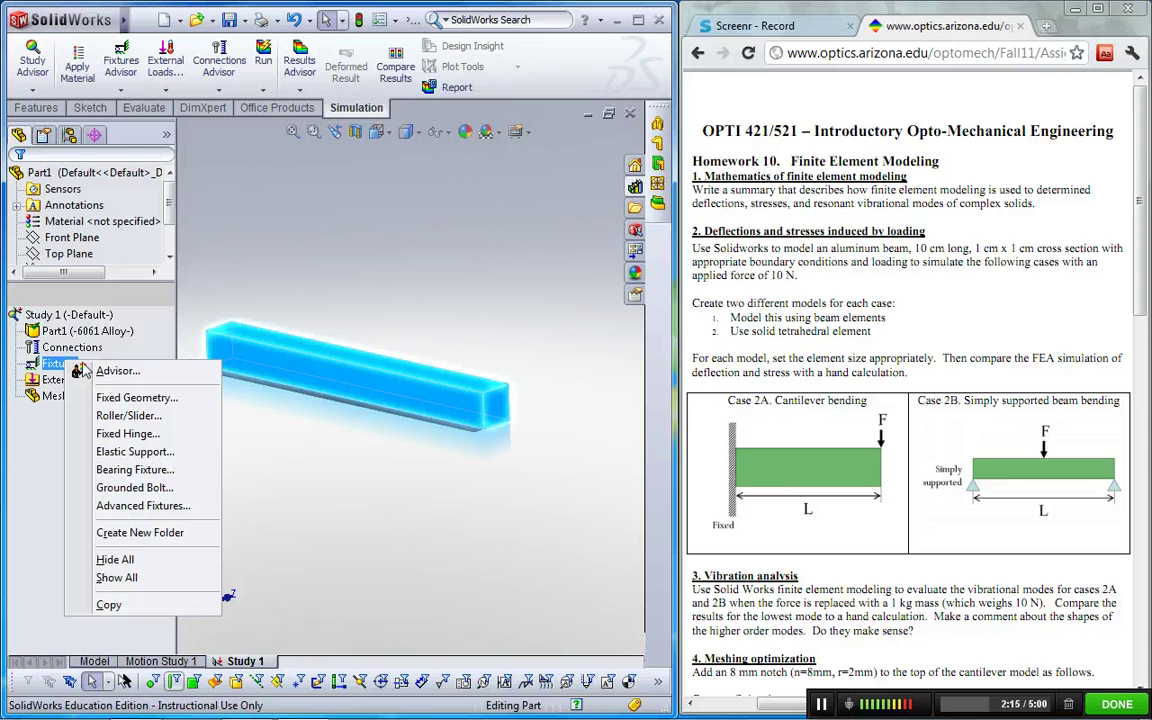
left_click(198, 400)
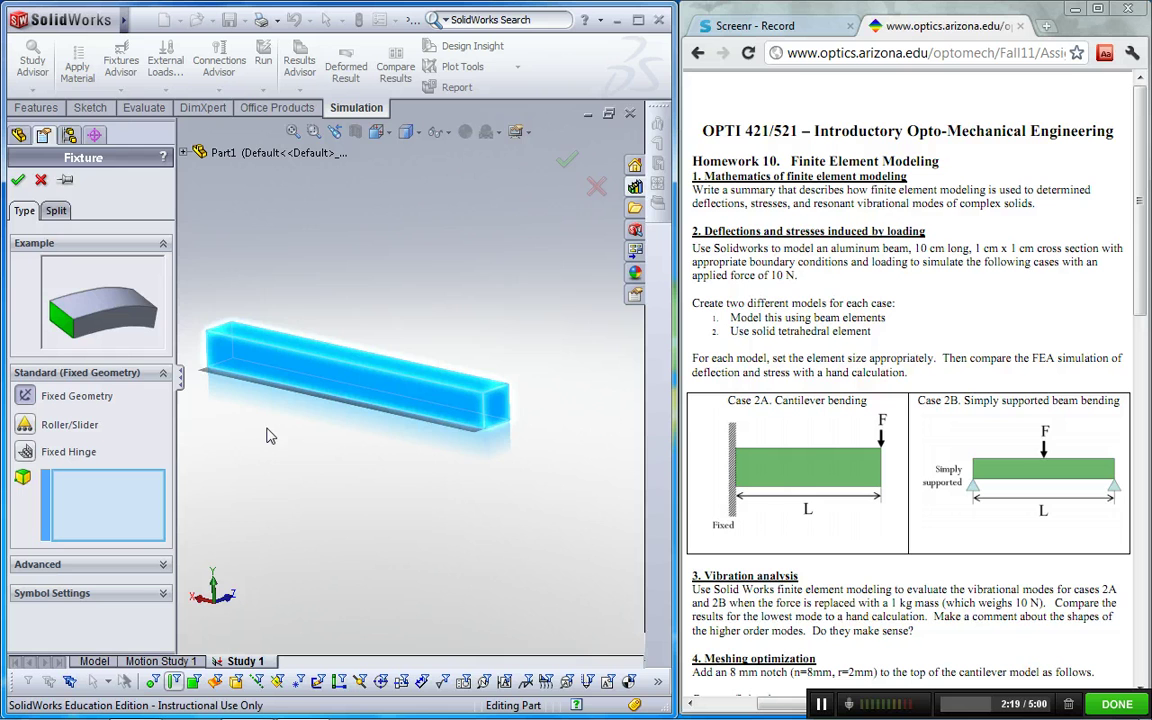
middle_click_drag(241, 398, 323, 413)
left_click(323, 413)
left_click(278, 397)
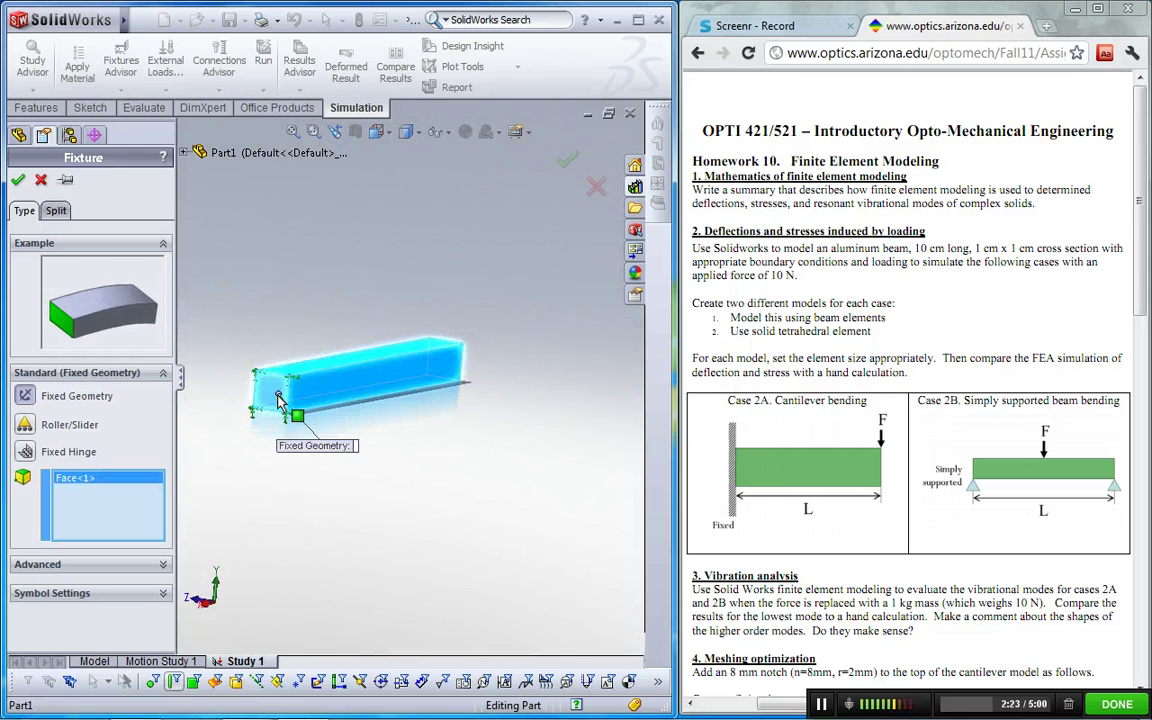
scroll(290, 390, "down", 4)
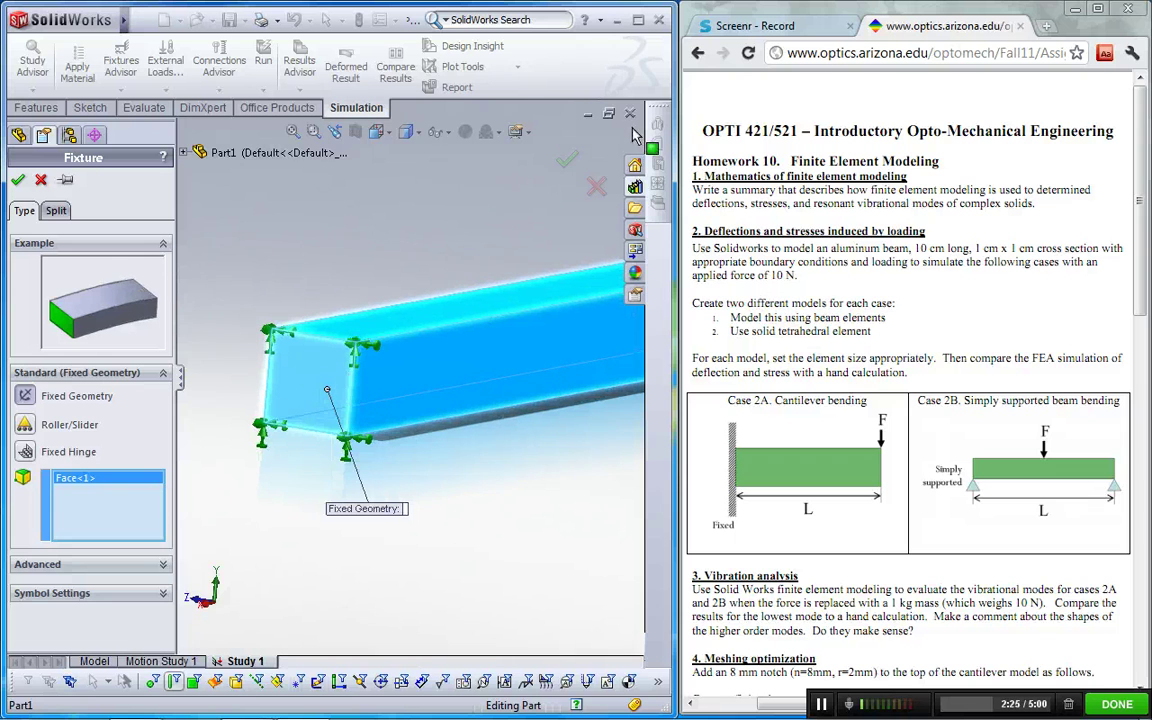
left_click(567, 160)
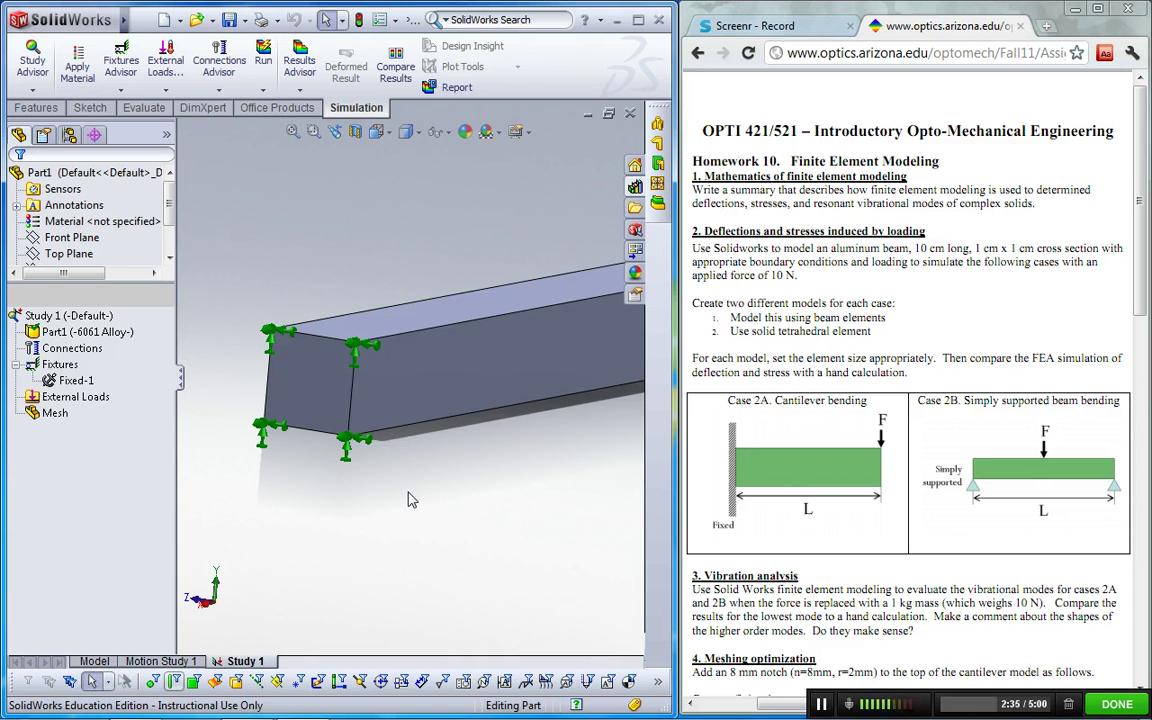
- Start a new Force load from the External Loads entry of Study 1
left_click(90, 398)
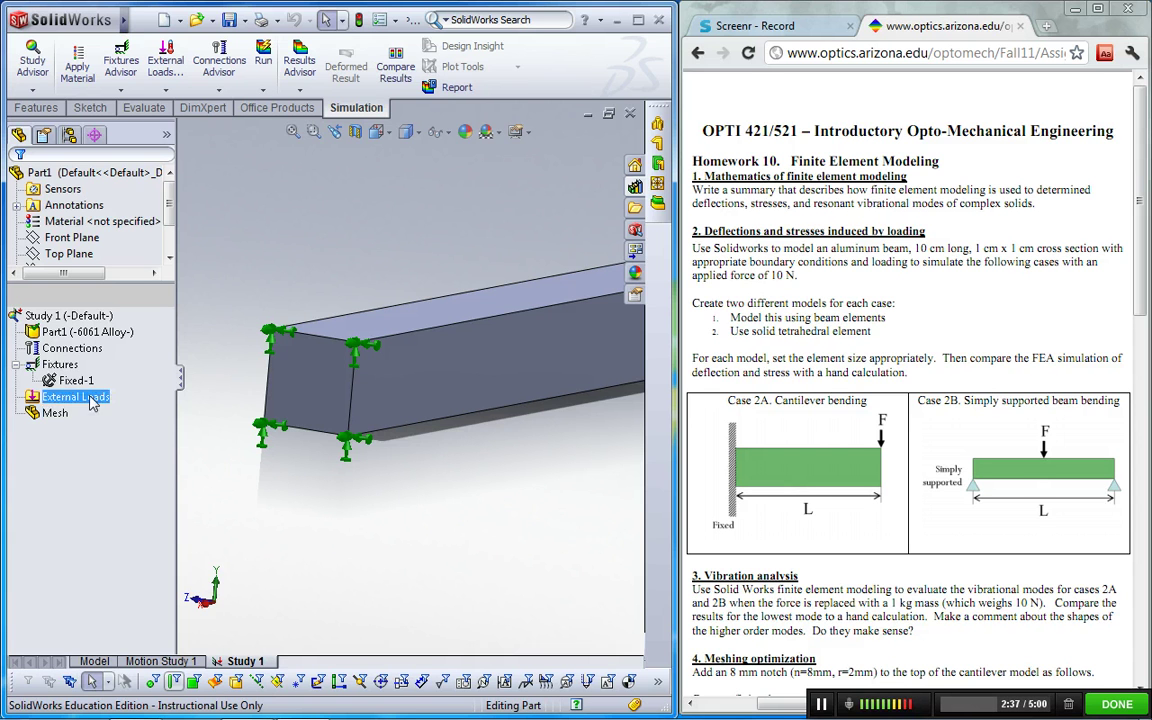
right_click(97, 400)
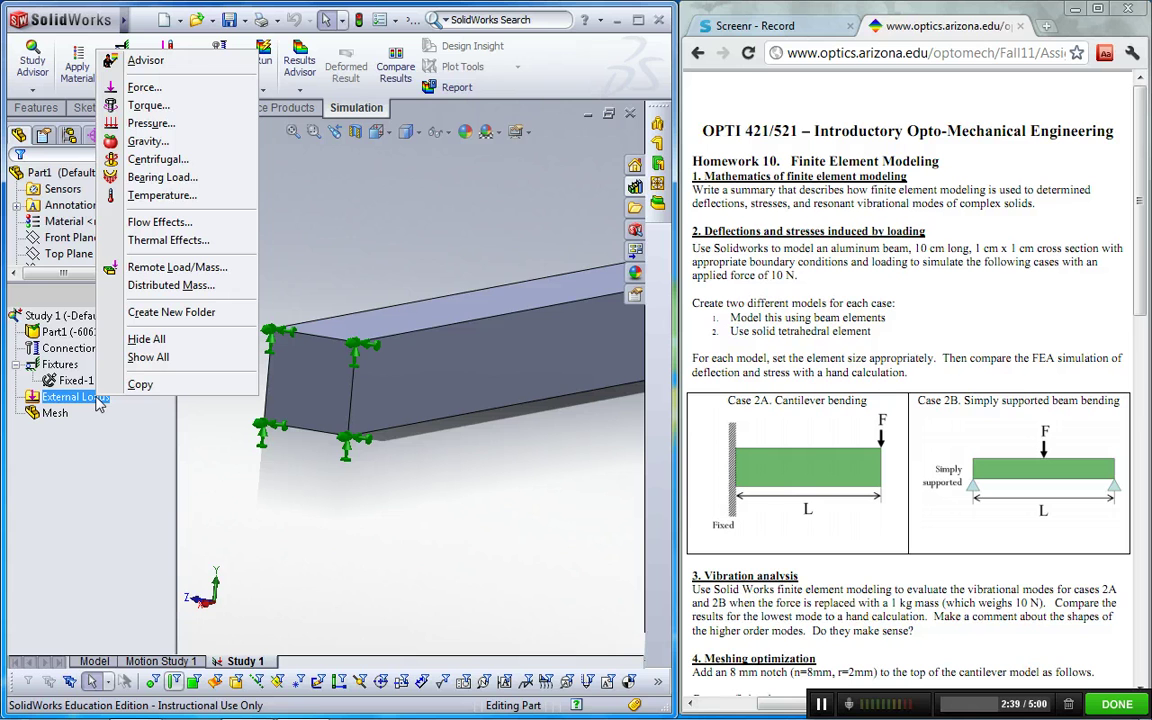
left_click(166, 90)
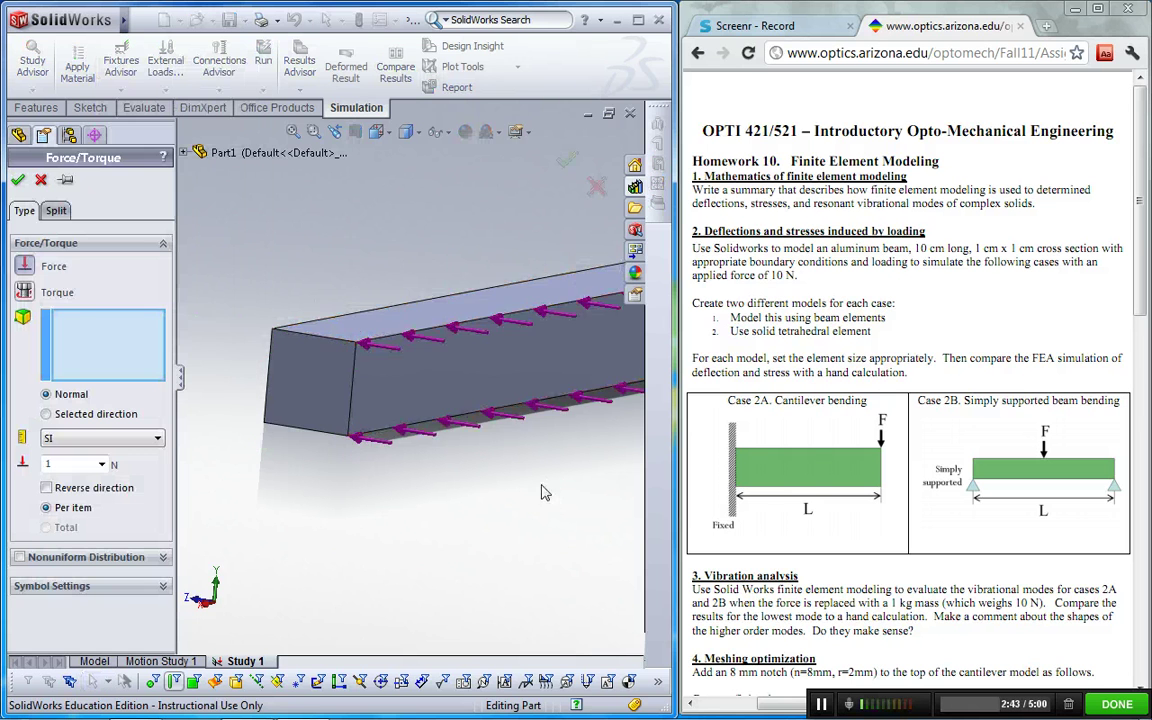
- Apply a 10 N force on the free end face, pointing downward along a vertical edge
middle_click_drag(470, 300, 560, 405)
left_click(558, 412)
scroll(462, 458, "down", 5)
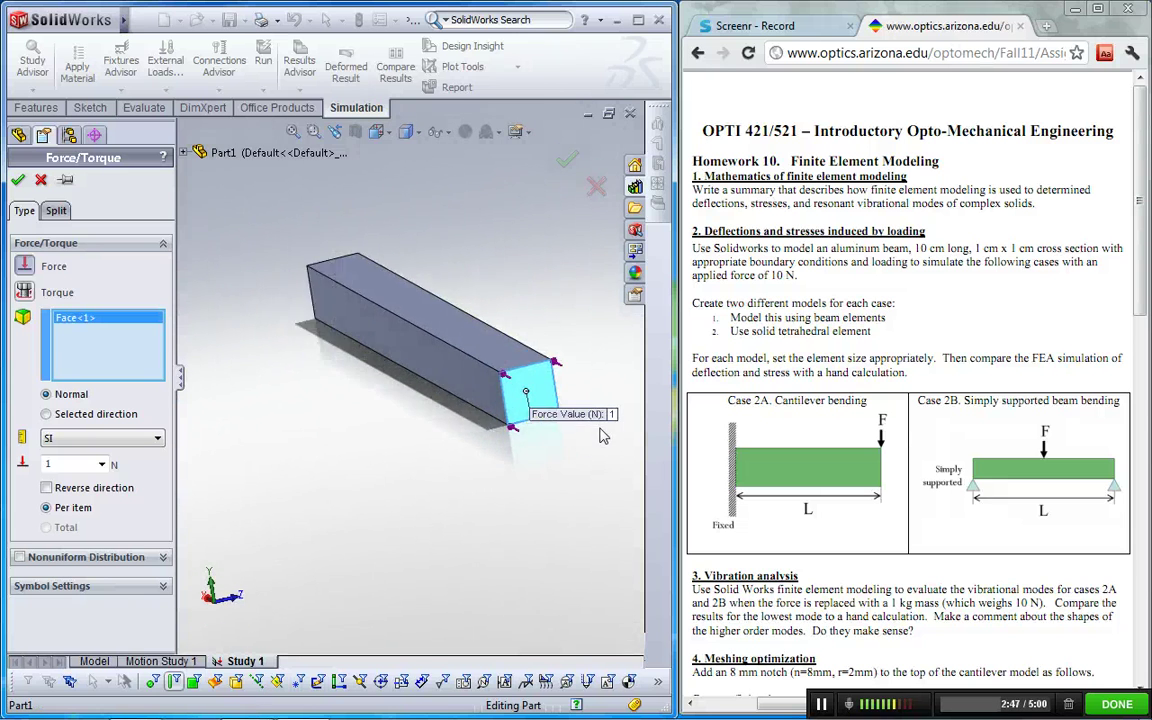
middle_click_drag(350, 435, 370, 437)
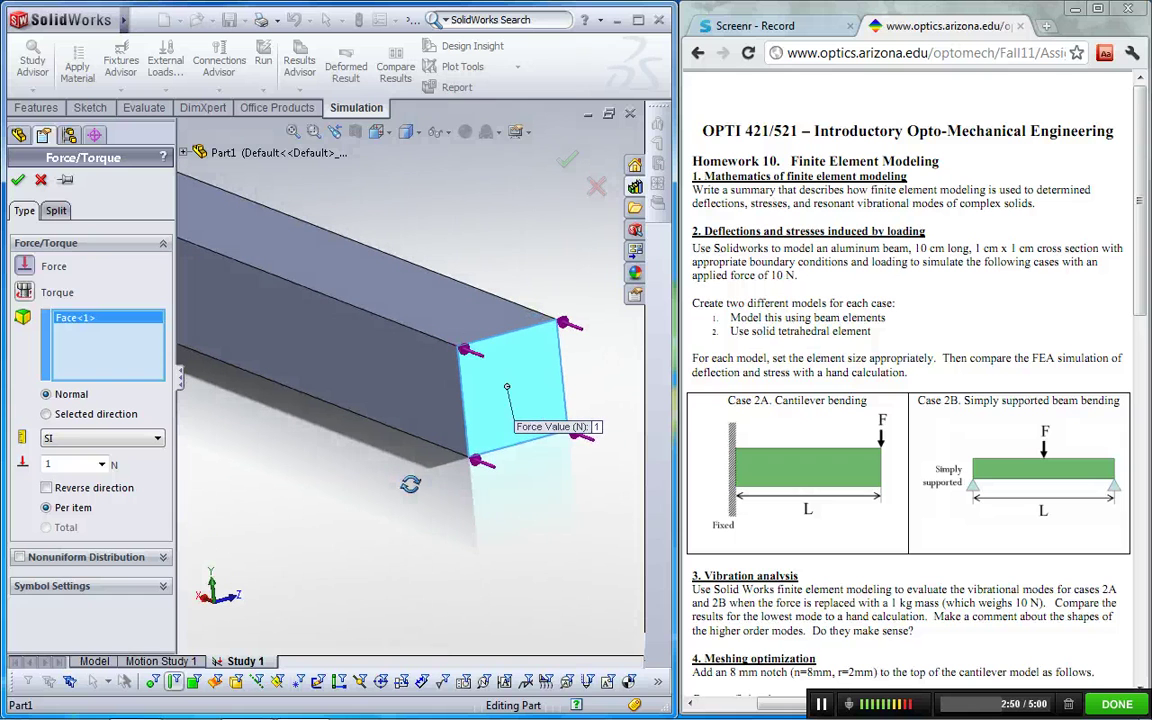
left_click(66, 418)
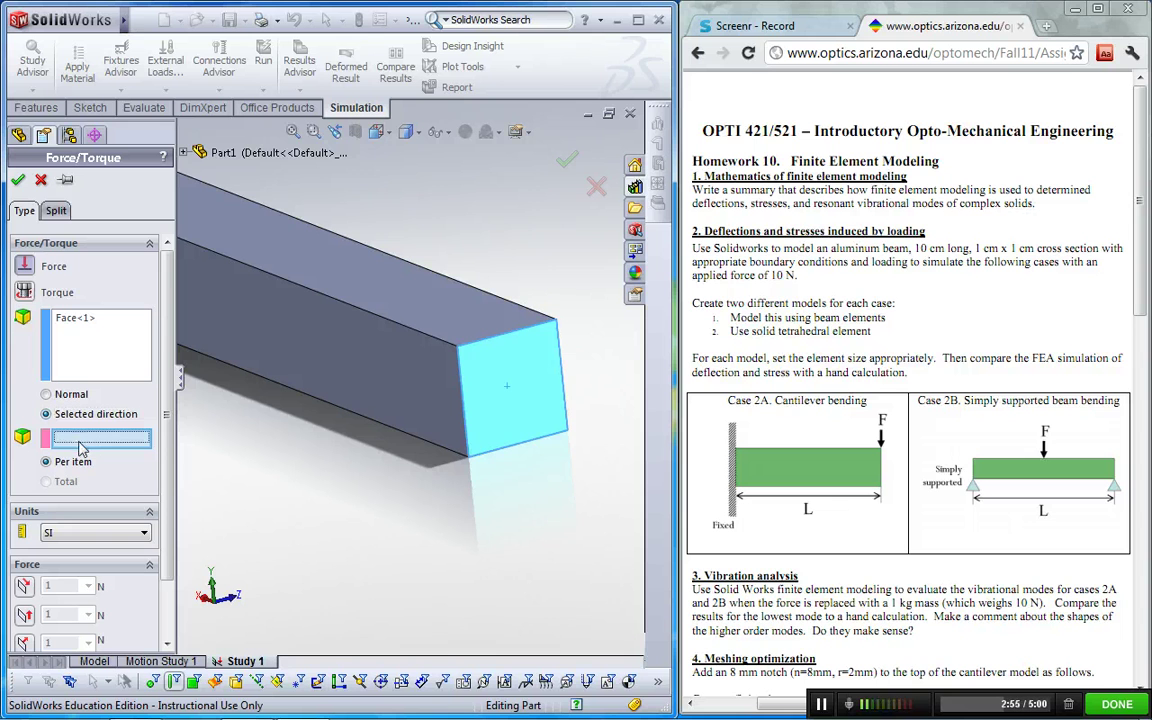
left_click(470, 436)
scroll(100, 590, "down", 1)
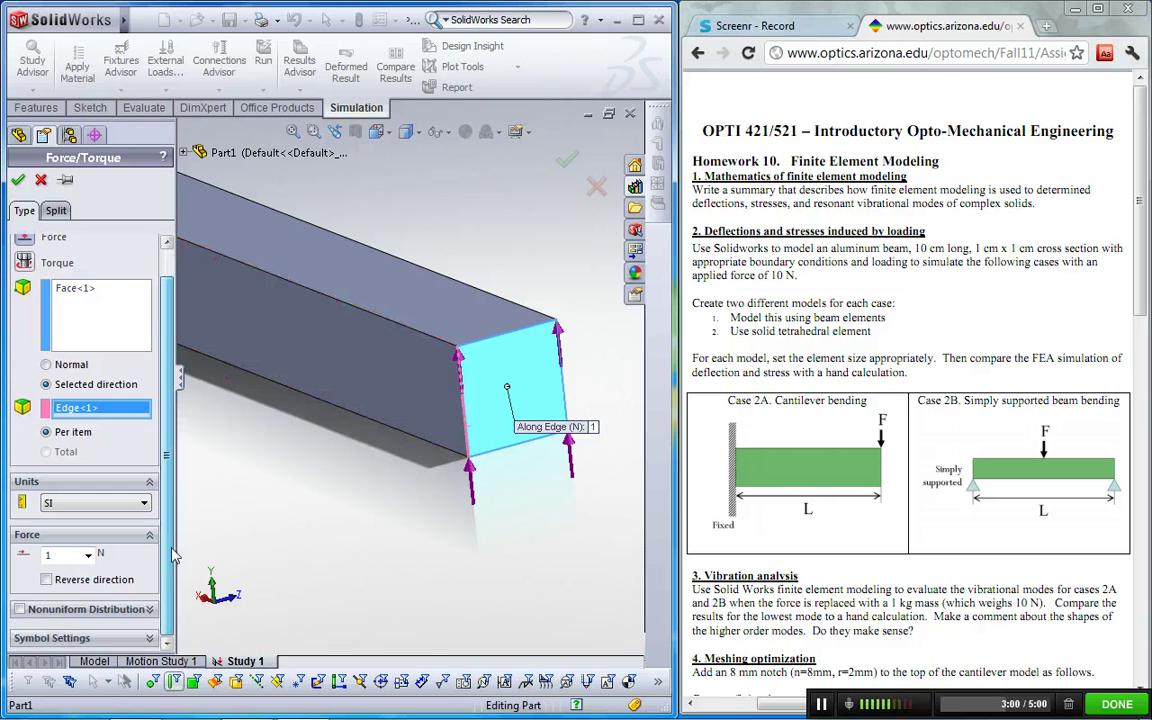
left_click(80, 580)
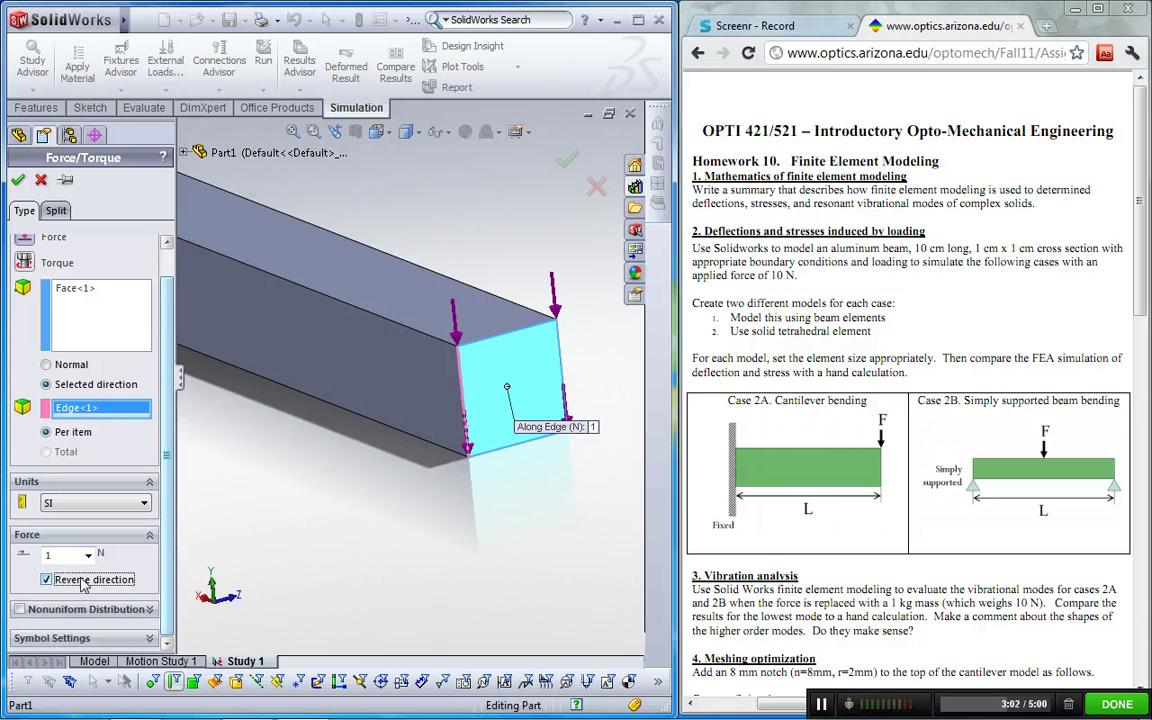
double_click(72, 558)
type("0")
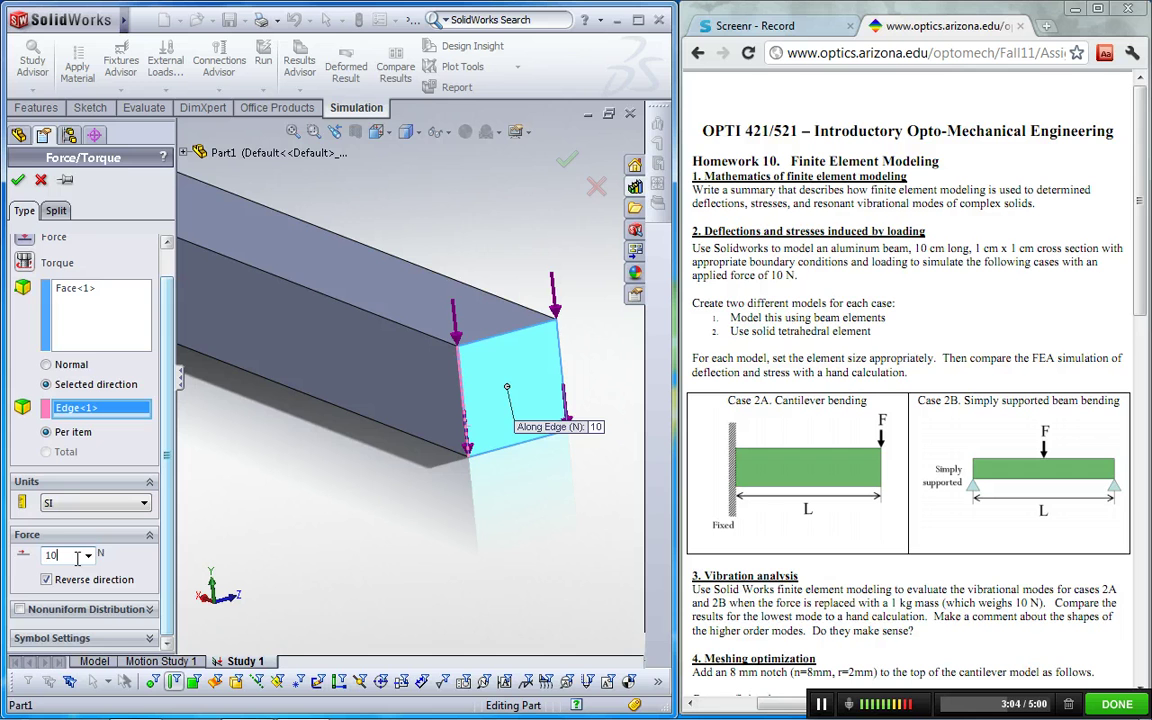
left_click(18, 179)
- Generate a solid mesh on the beam at the default mesh density
left_click(55, 430)
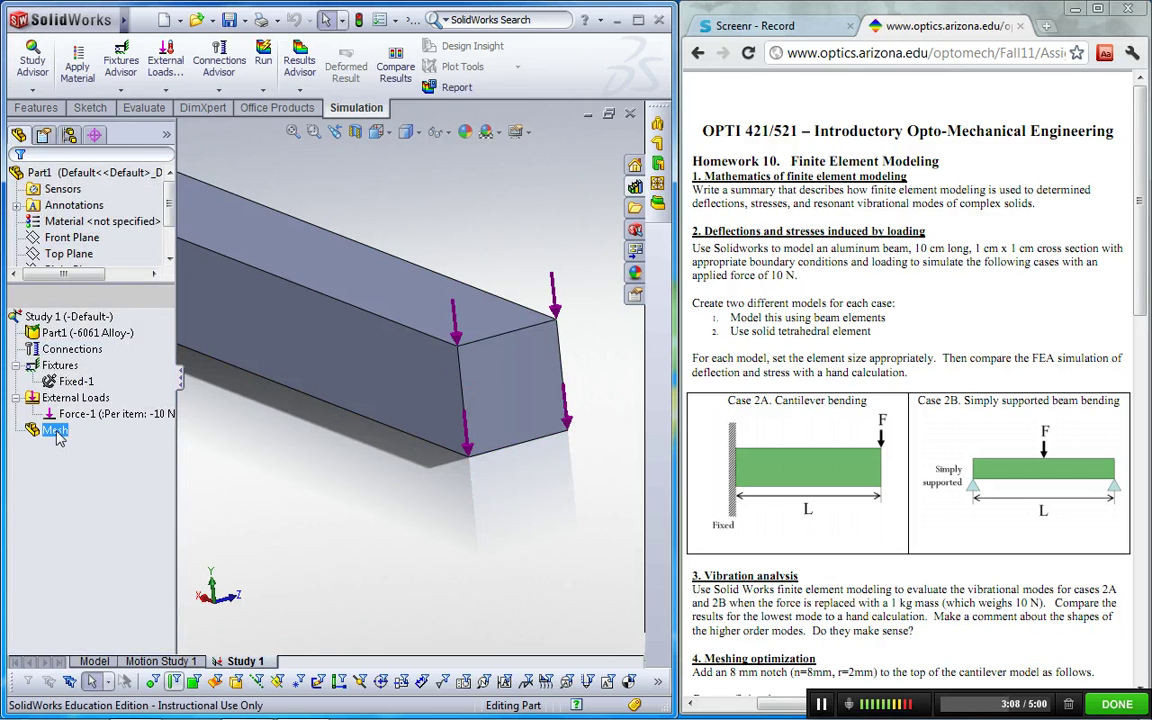
right_click(60, 434)
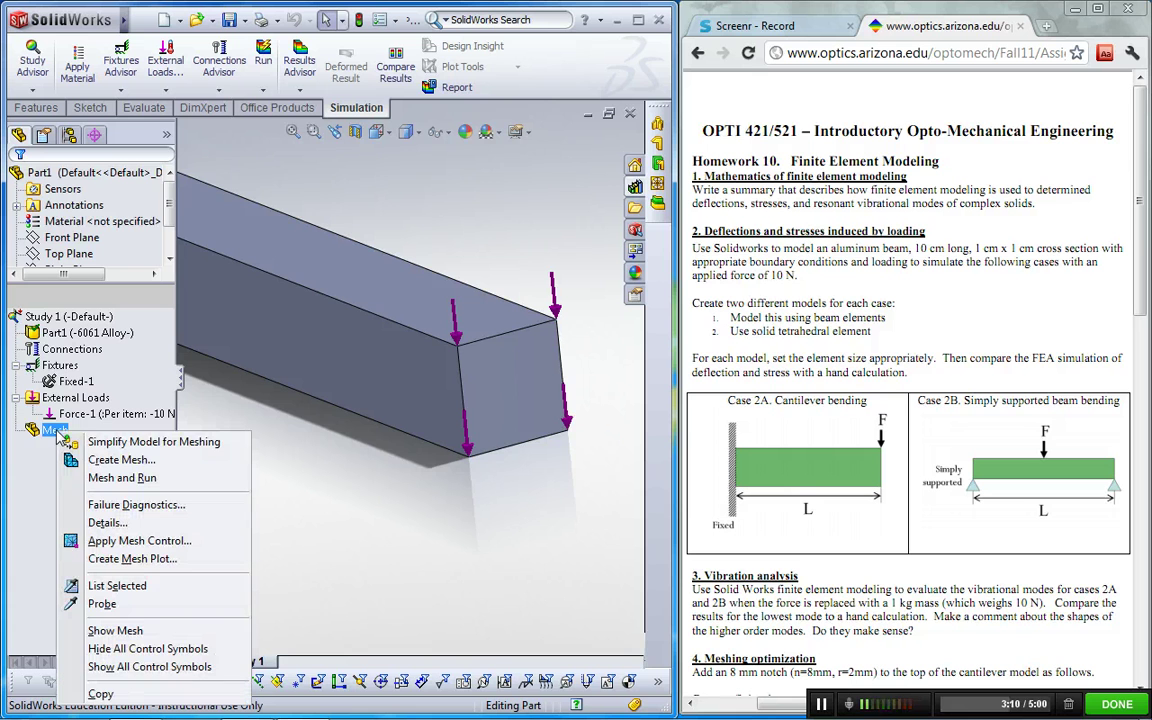
left_click(121, 460)
scroll(388, 270, "up", 3)
middle_click_drag(380, 265, 388, 270)
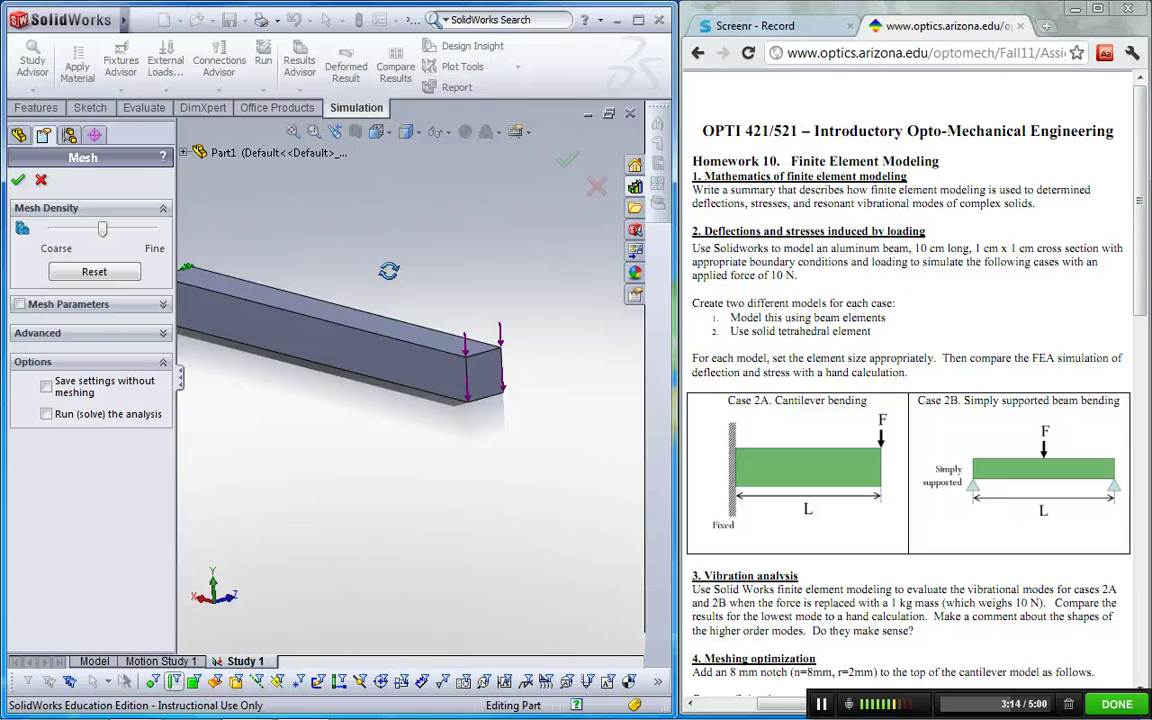
left_click(18, 179)
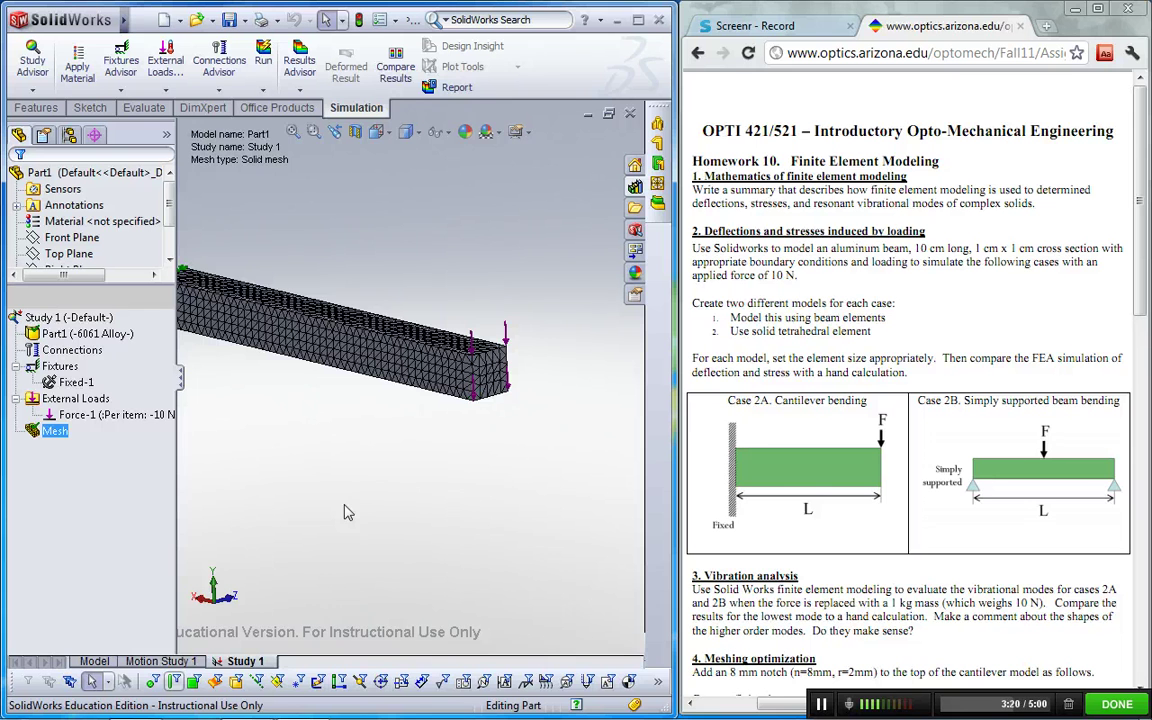
scroll(315, 256, "up", 3)
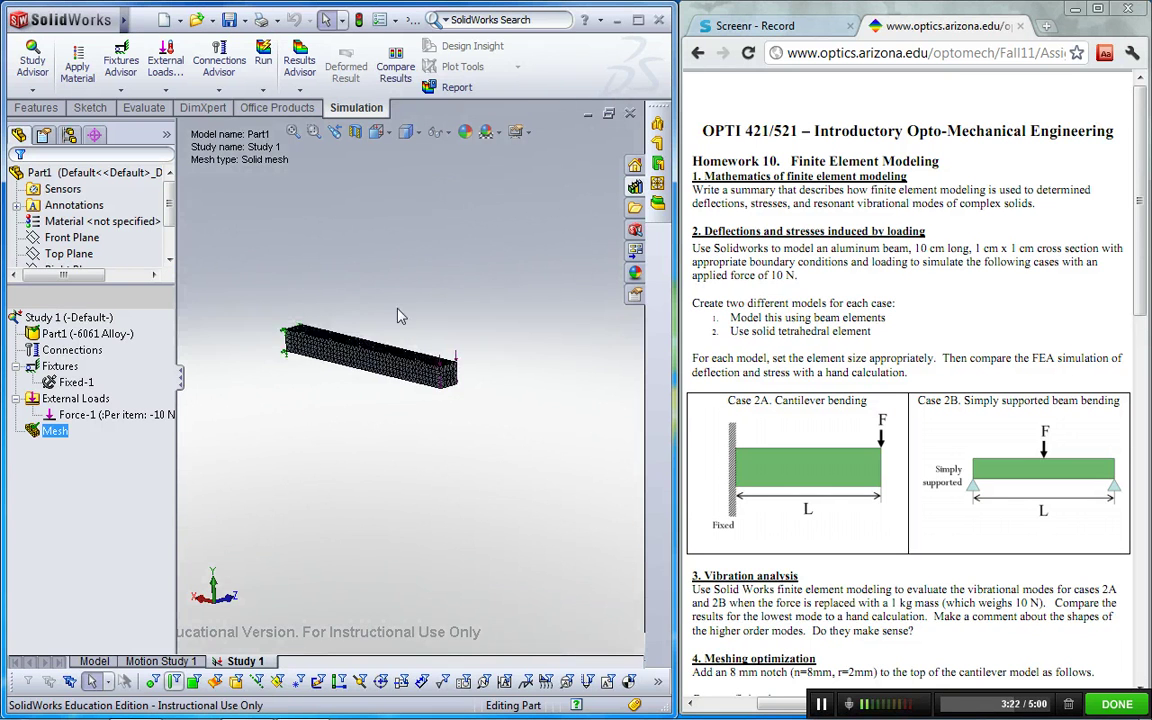
scroll(370, 380, "down", 3)
scroll(365, 399, "up", 2)
middle_click_drag(360, 400, 335, 406)
left_click(70, 318)
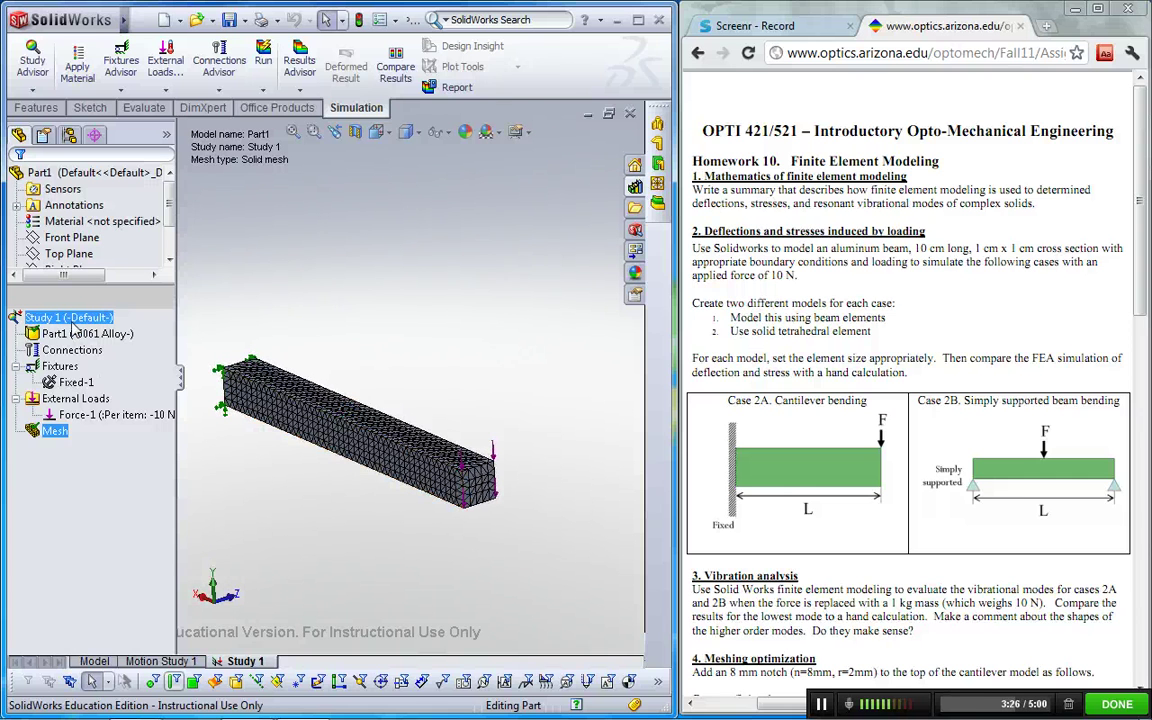
- Run Study 1 and show the Displacement1 plot, maximum 5.804e-002 mm
right_click(71, 322)
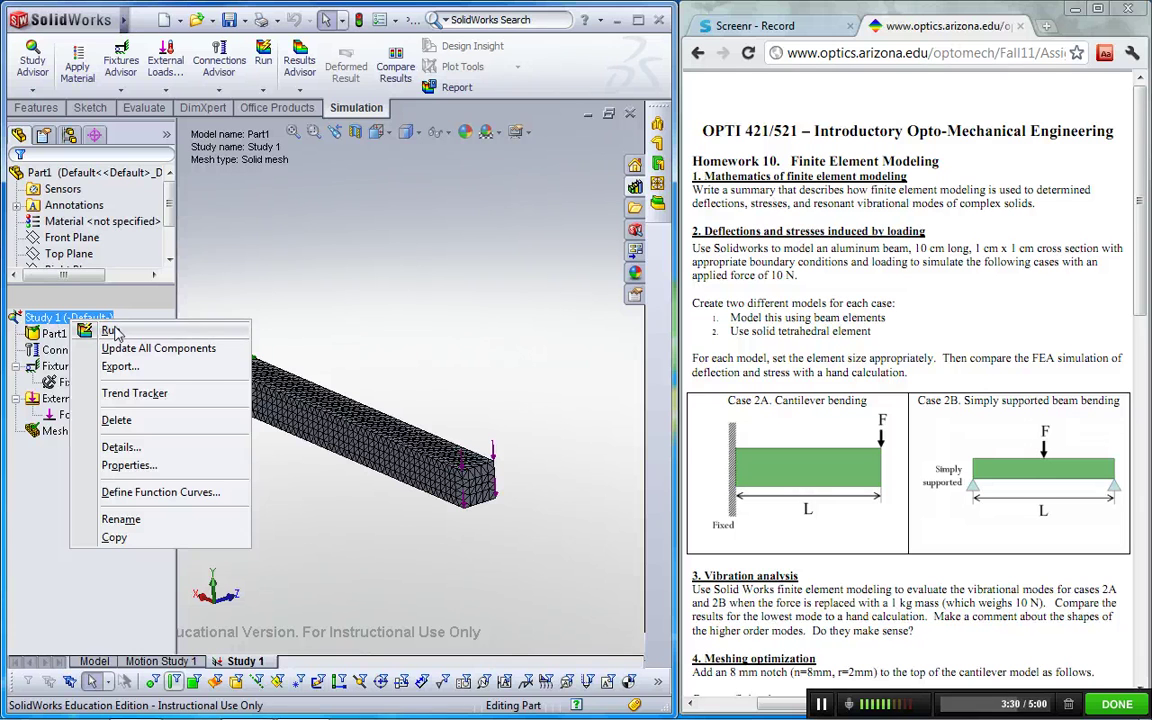
left_click(110, 331)
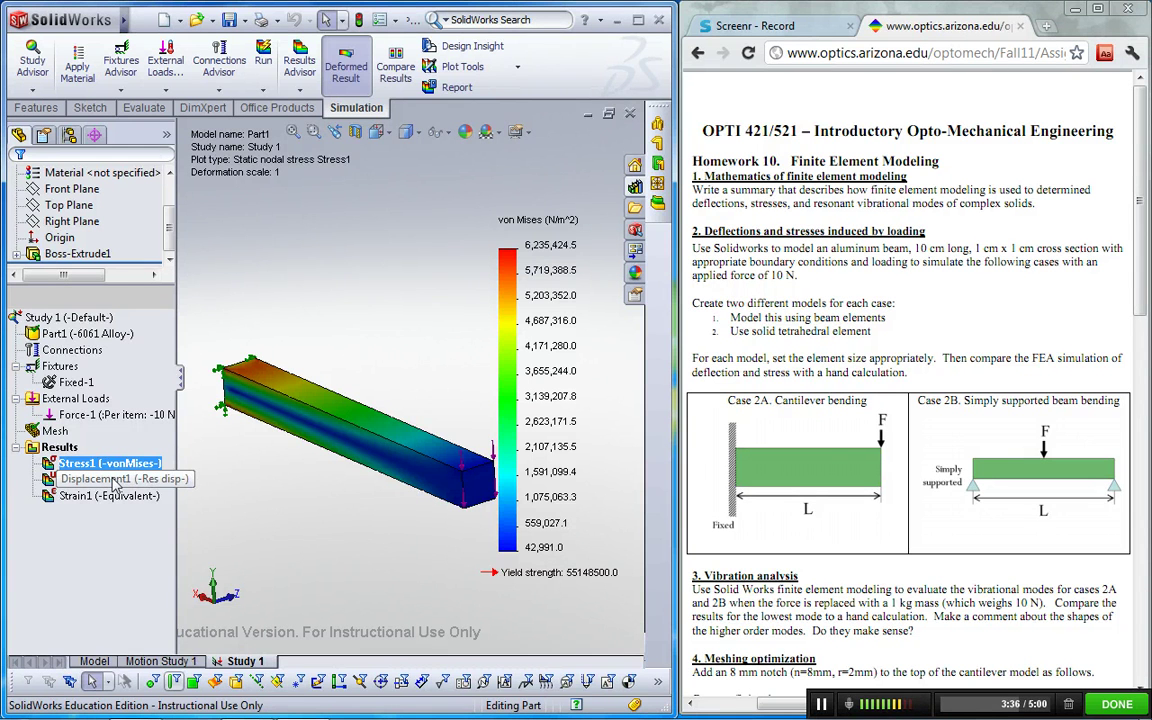
left_click(98, 494)
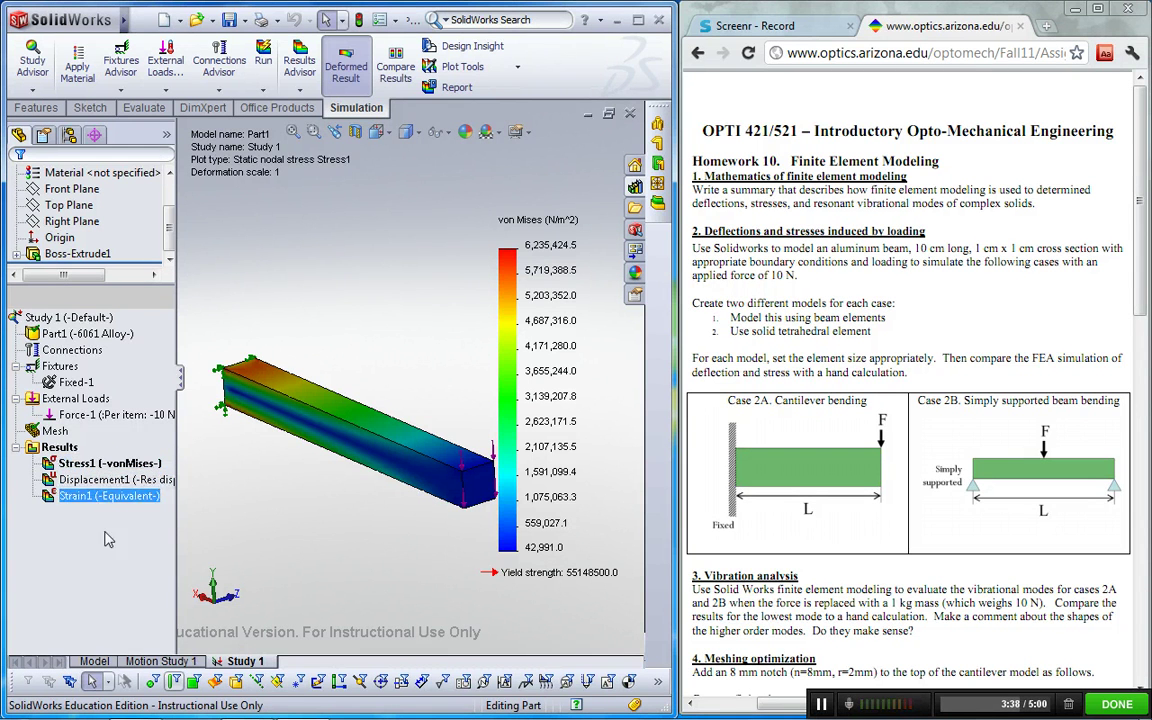
left_click(98, 486)
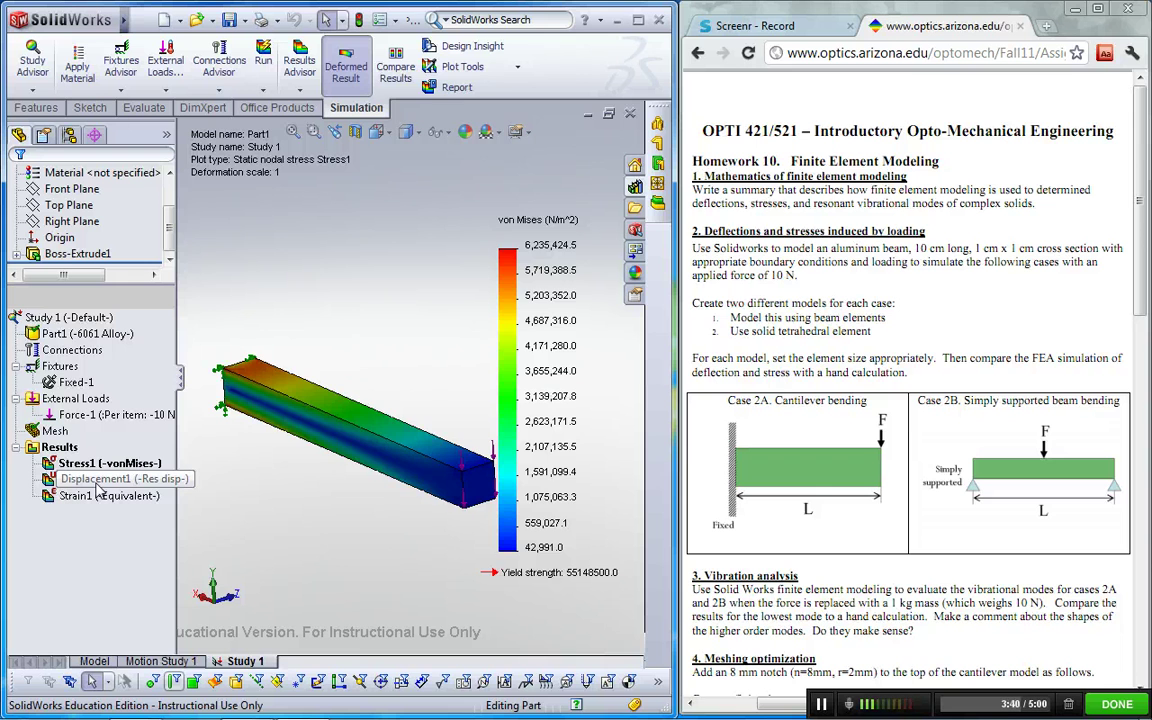
double_click(98, 481)
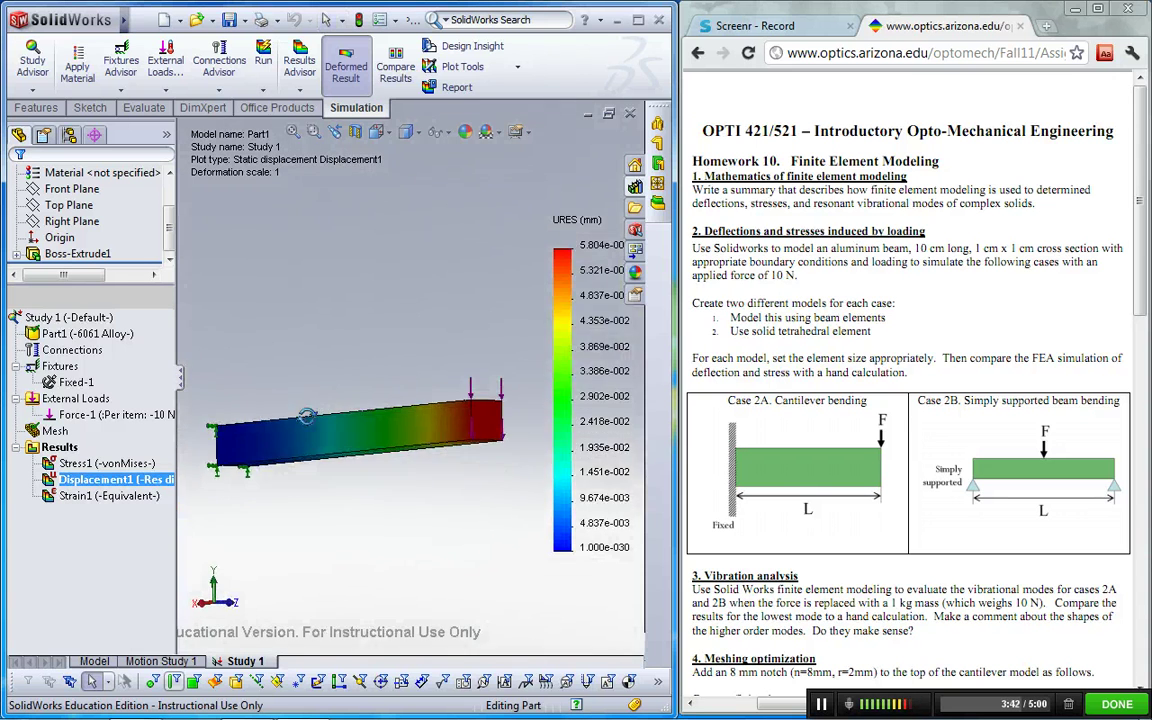
middle_click_drag(307, 416, 350, 420)
- Set Displacement1 to UY: Y Displacement with an automatic deformation scale
right_click(121, 485)
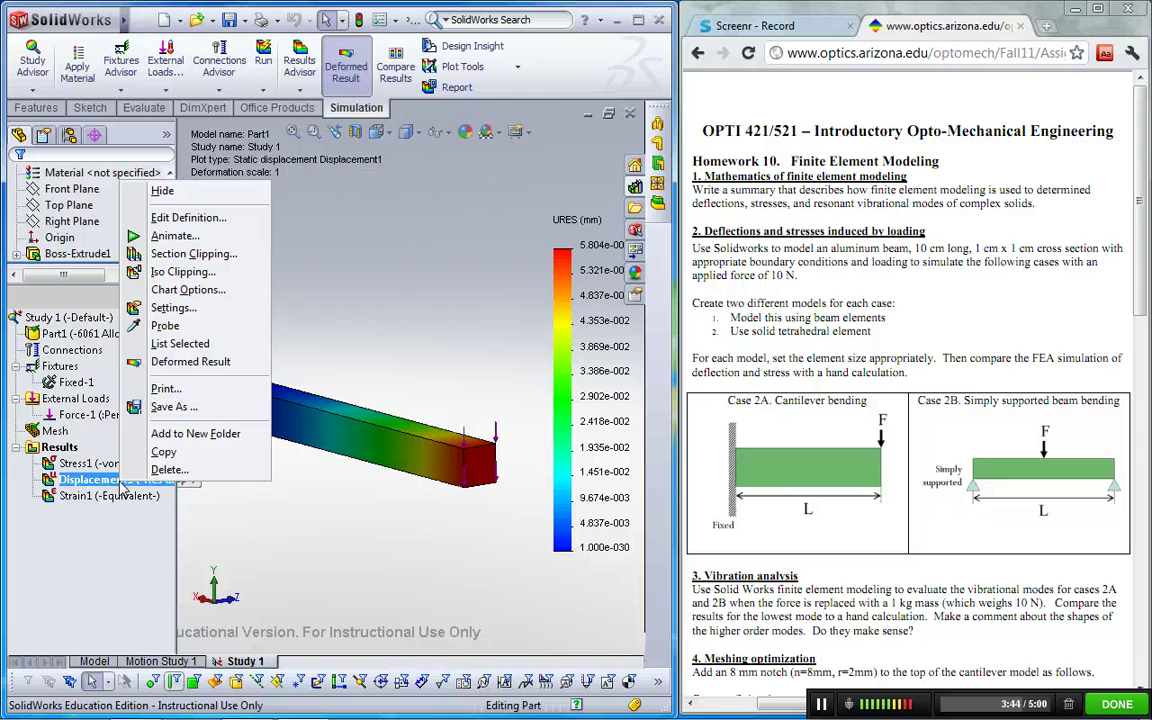
left_click(212, 222)
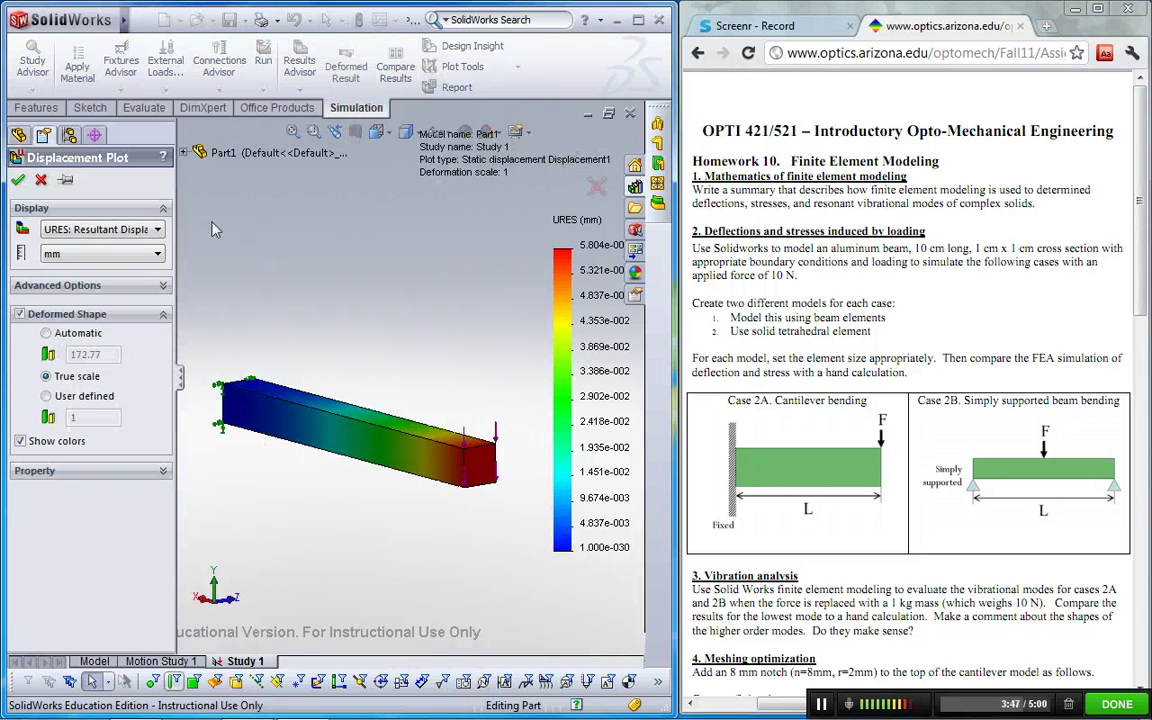
left_click(147, 232)
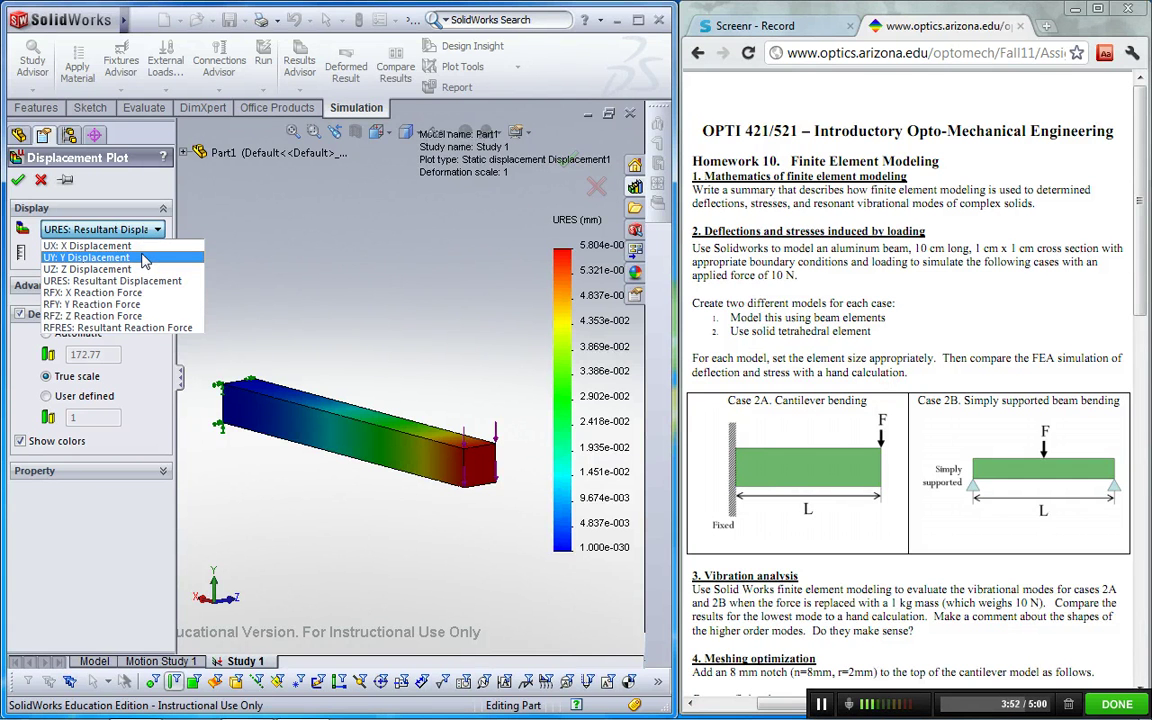
left_click(100, 257)
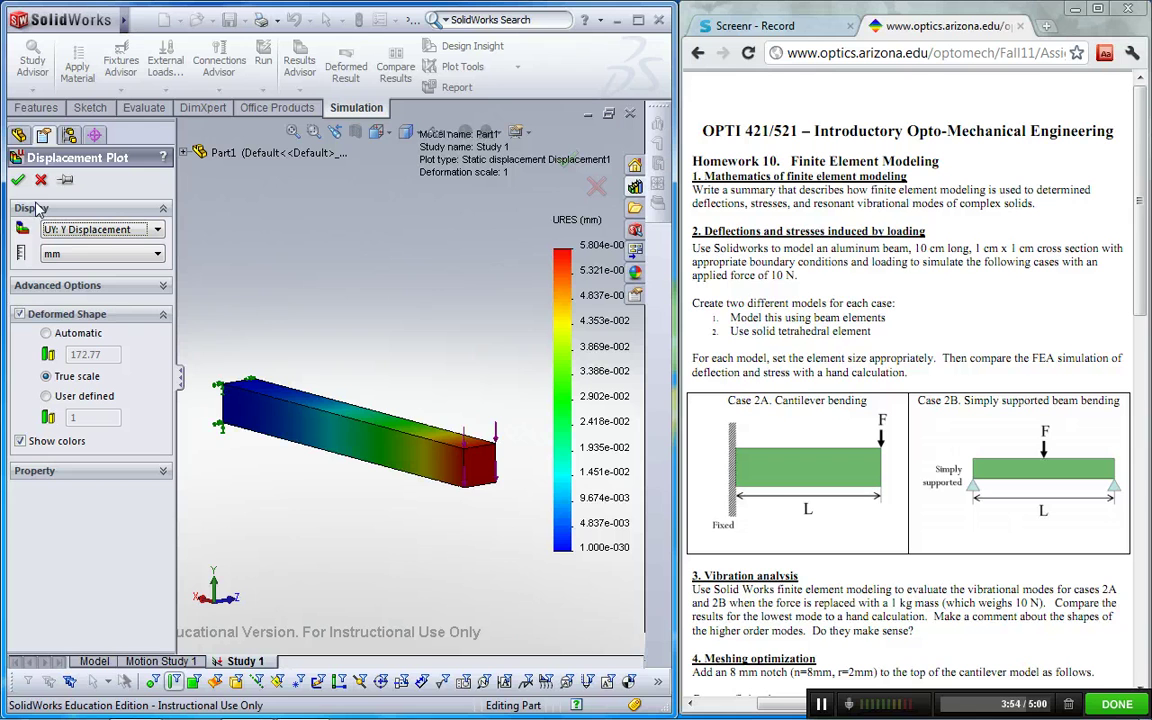
left_click(46, 334)
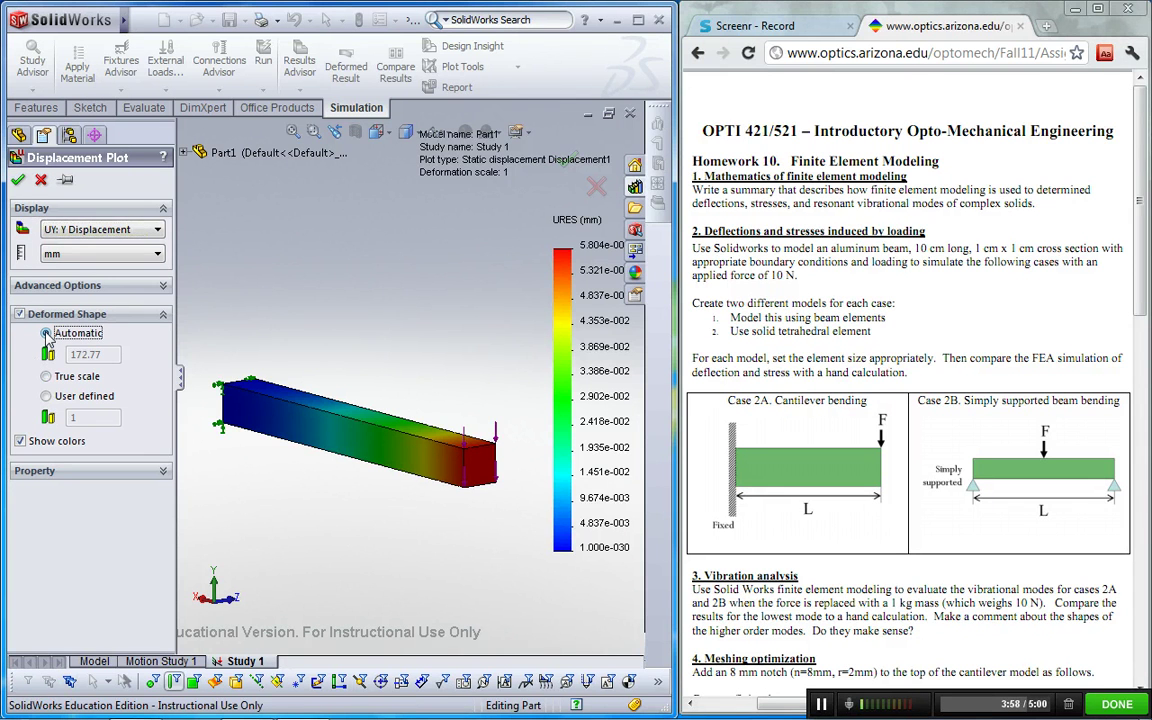
left_click(18, 179)
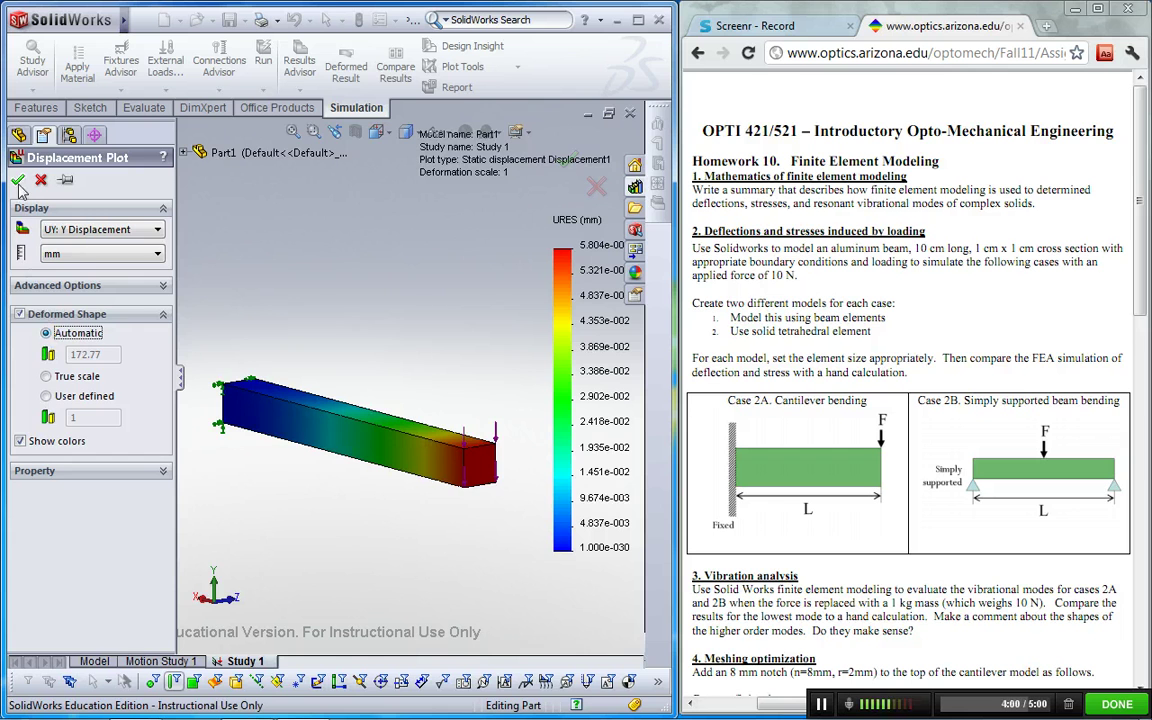